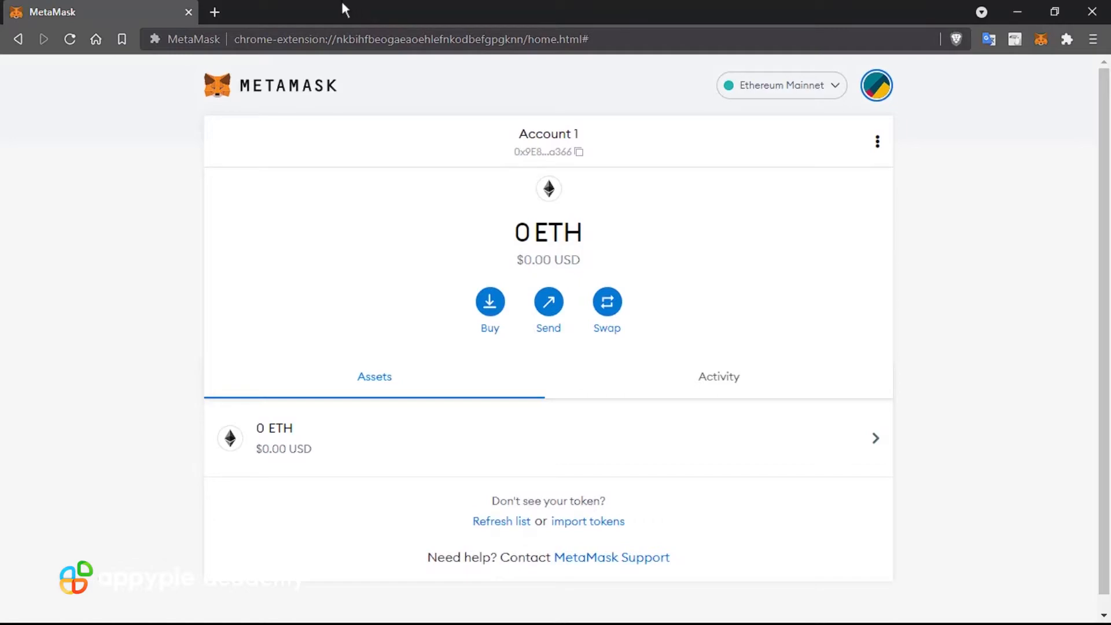
Search the web for "rarible" in a new browser tab and open the rarible.com website.
{"action": "left_click", "coordinate": [216, 12]}
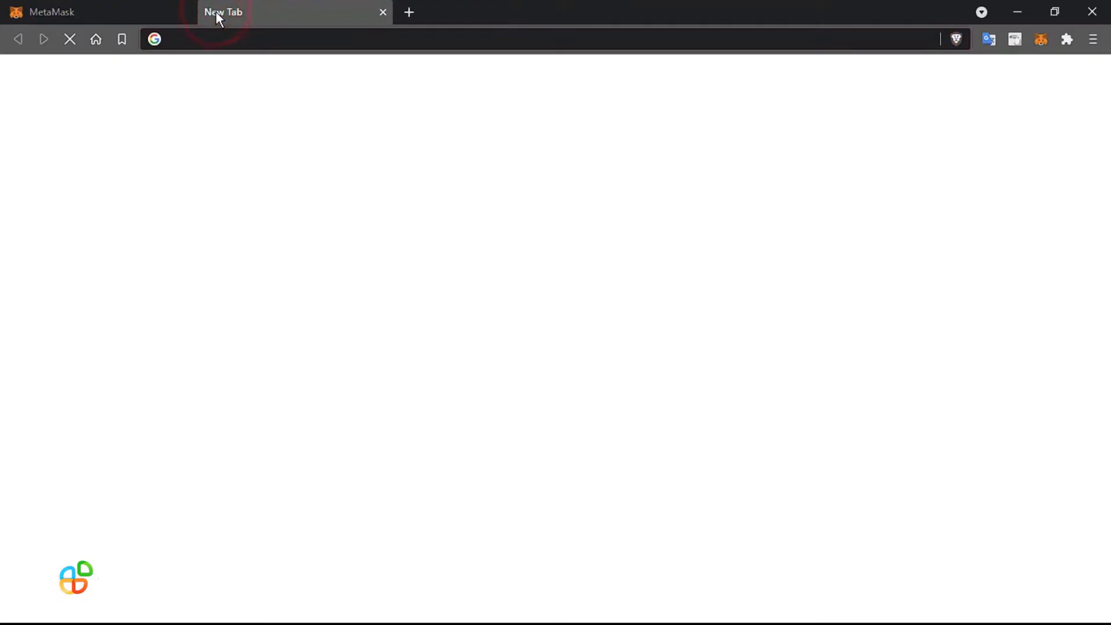
{"action": "type", "text": "rari"}
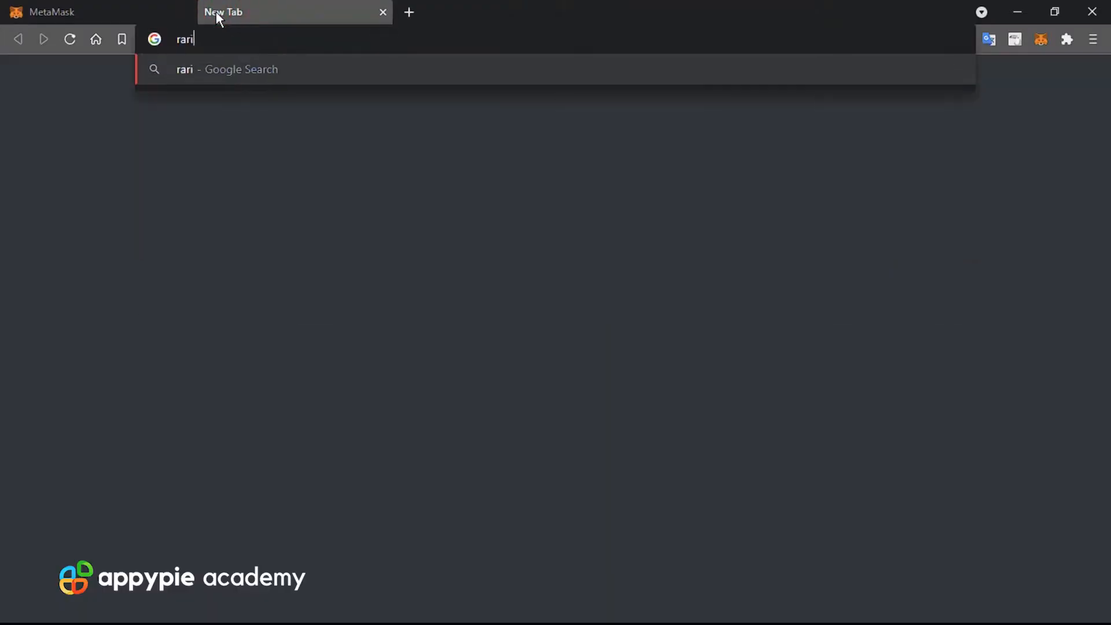
{"action": "type", "text": "ble"}
{"action": "key", "text": "Return"}
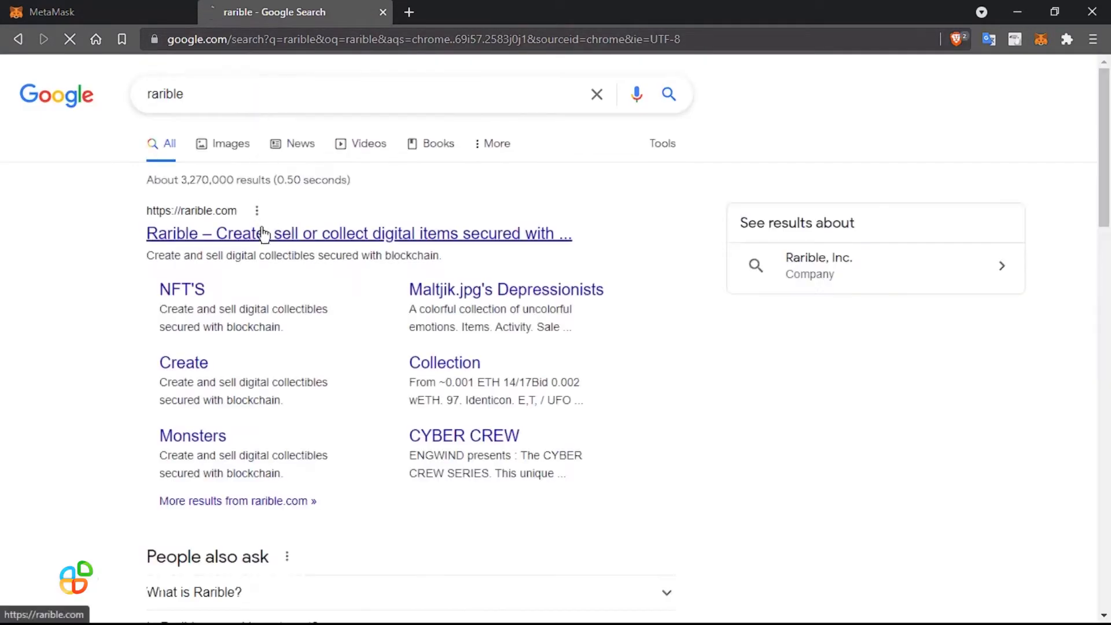
{"action": "left_click", "coordinate": [263, 234]}
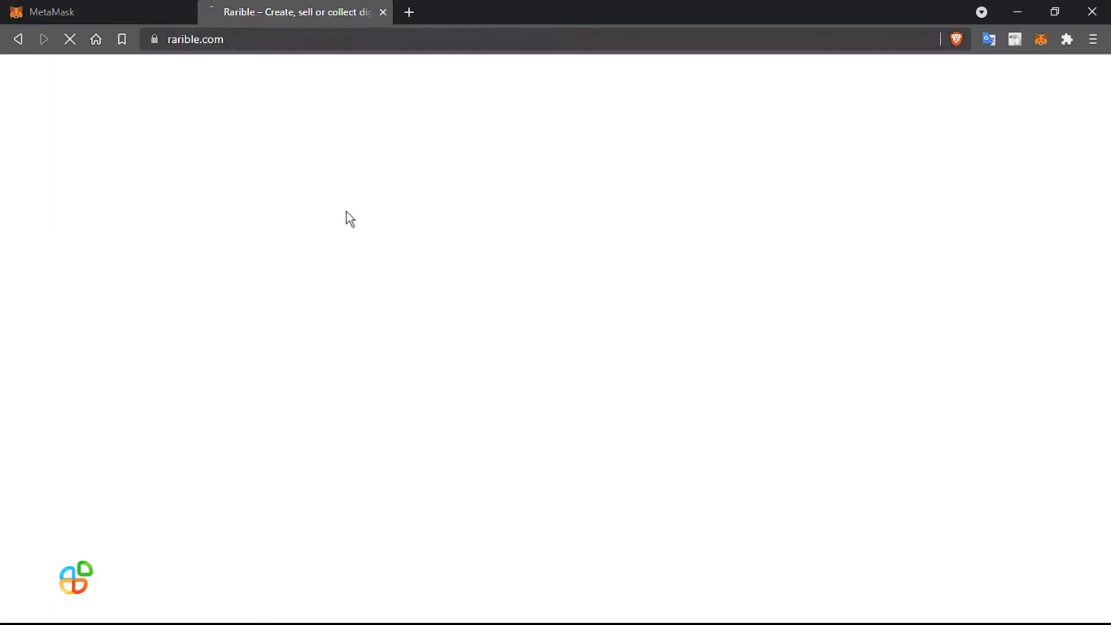
Examine the account overview in the MetaMask wallet extension and the top of the Rarible home page.
{"action": "right_click", "coordinate": [1045, 38]}
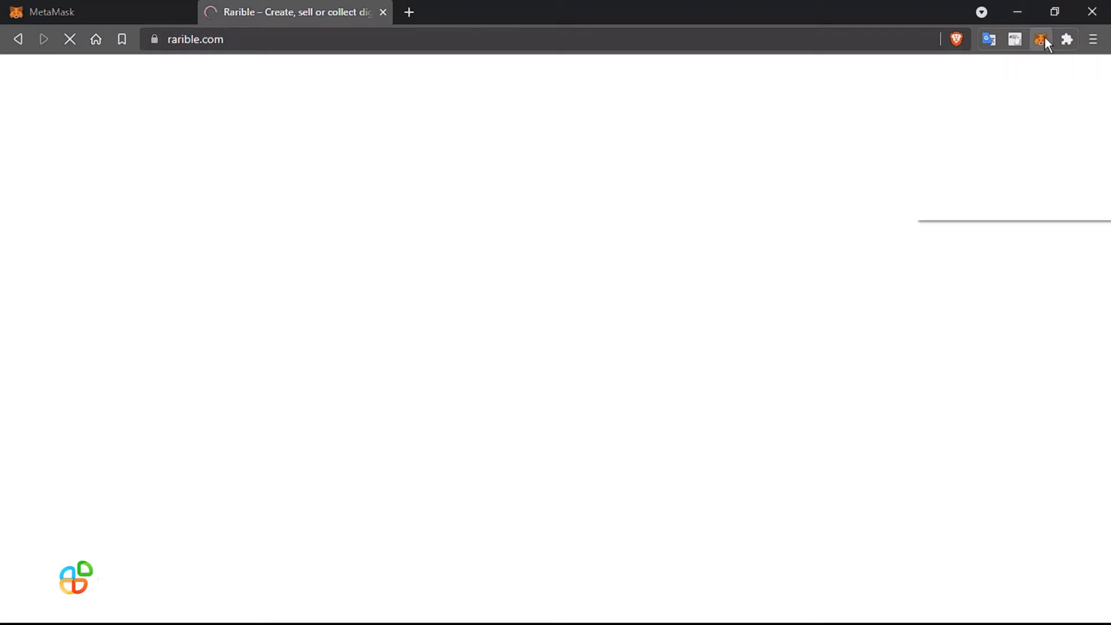
{"action": "left_click", "coordinate": [839, 99]}
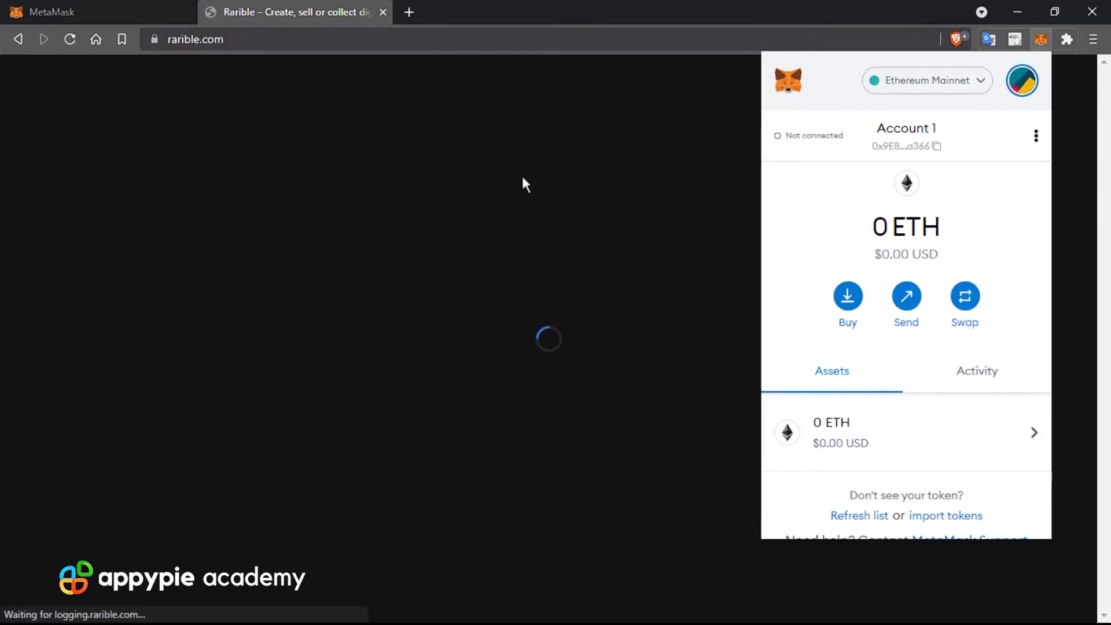
{"action": "left_click", "coordinate": [548, 204]}
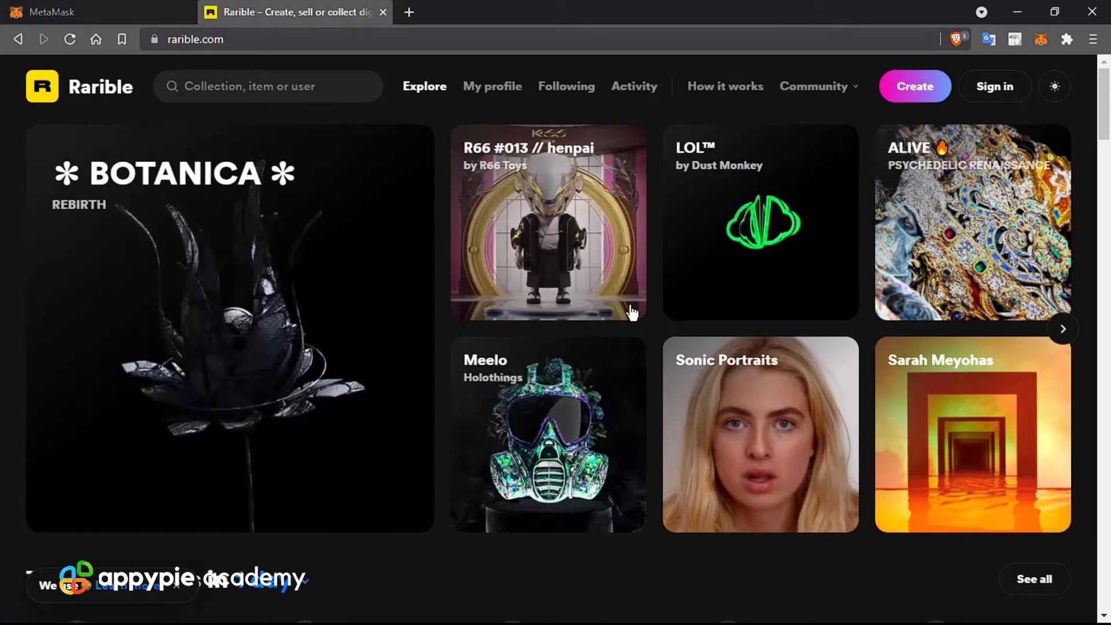
{"action": "scroll", "coordinate": [632, 312], "scroll_direction": "down", "scroll_amount": 7}
{"action": "scroll", "coordinate": [461, 295], "scroll_direction": "up", "scroll_amount": 3}
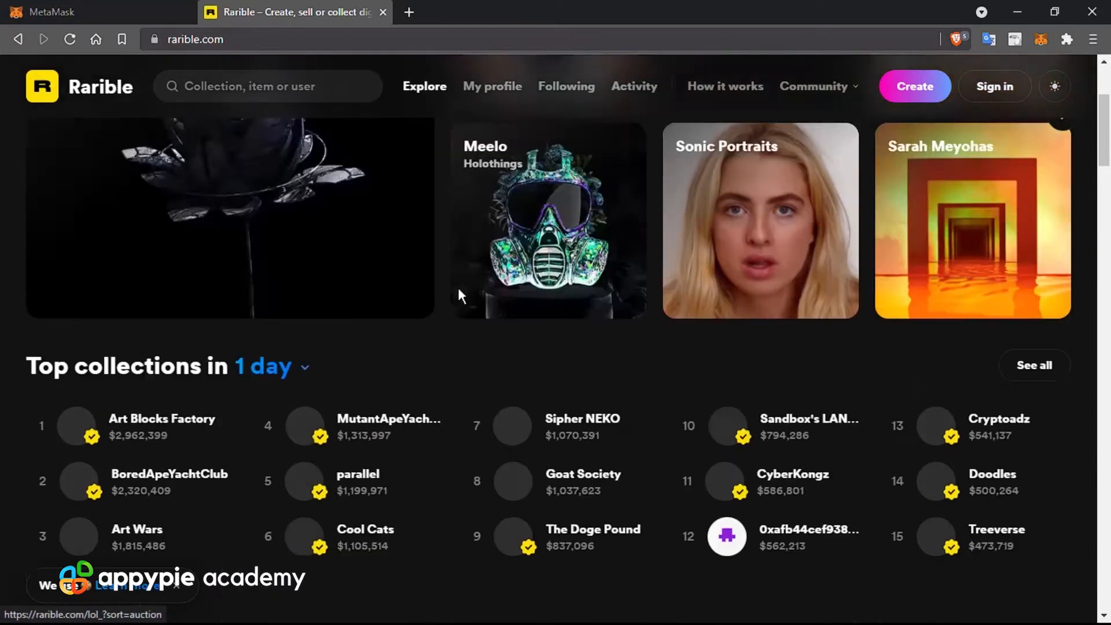
{"action": "scroll", "coordinate": [461, 295], "scroll_direction": "up", "scroll_amount": 4}
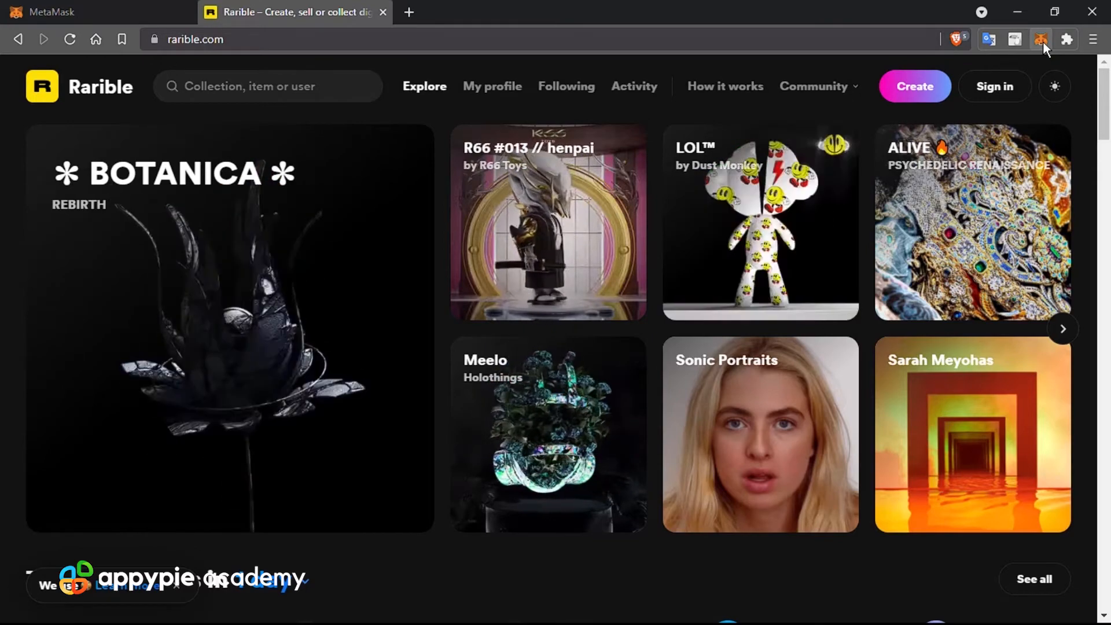
{"action": "left_click", "coordinate": [1042, 40]}
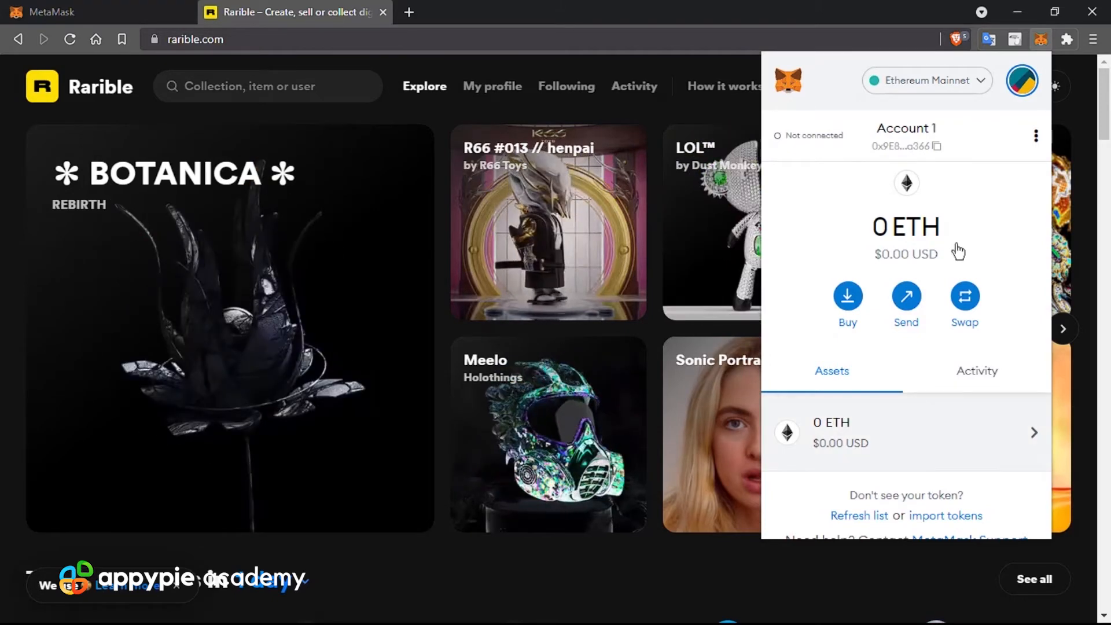
{"action": "scroll", "coordinate": [942, 273], "scroll_direction": "down", "scroll_amount": 1}
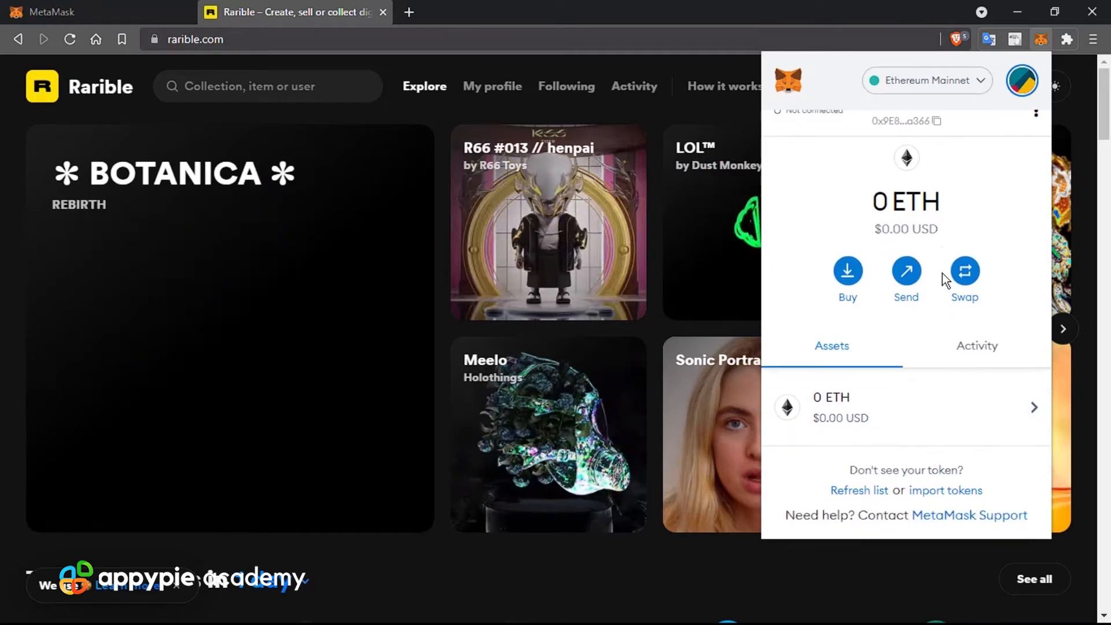
{"action": "scroll", "coordinate": [890, 316], "scroll_direction": "up", "scroll_amount": 1}
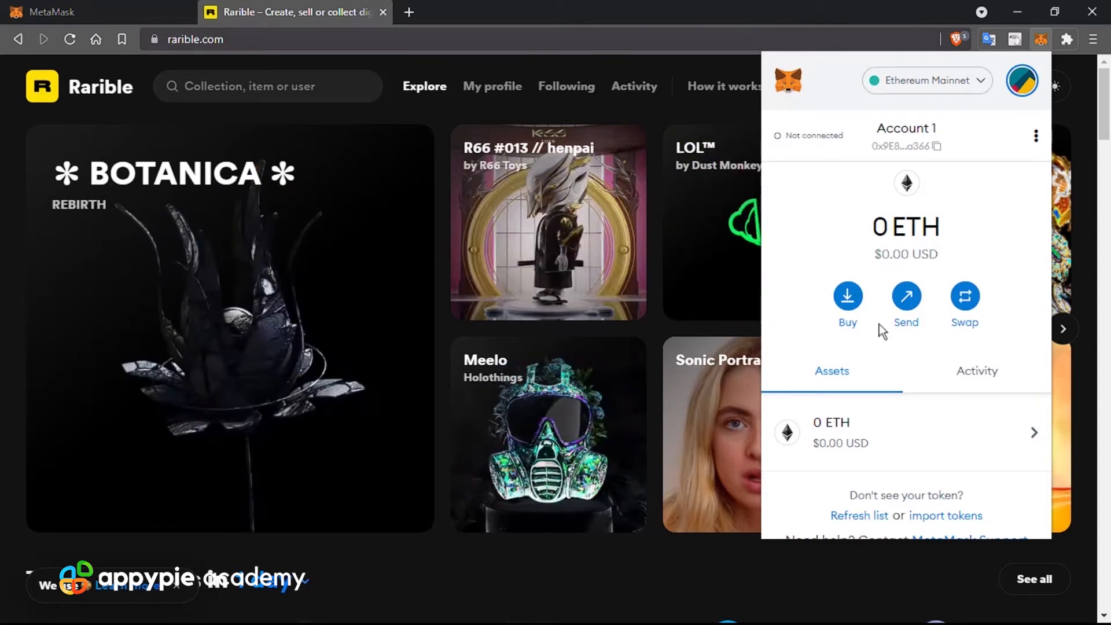
{"action": "left_click", "coordinate": [253, 10]}
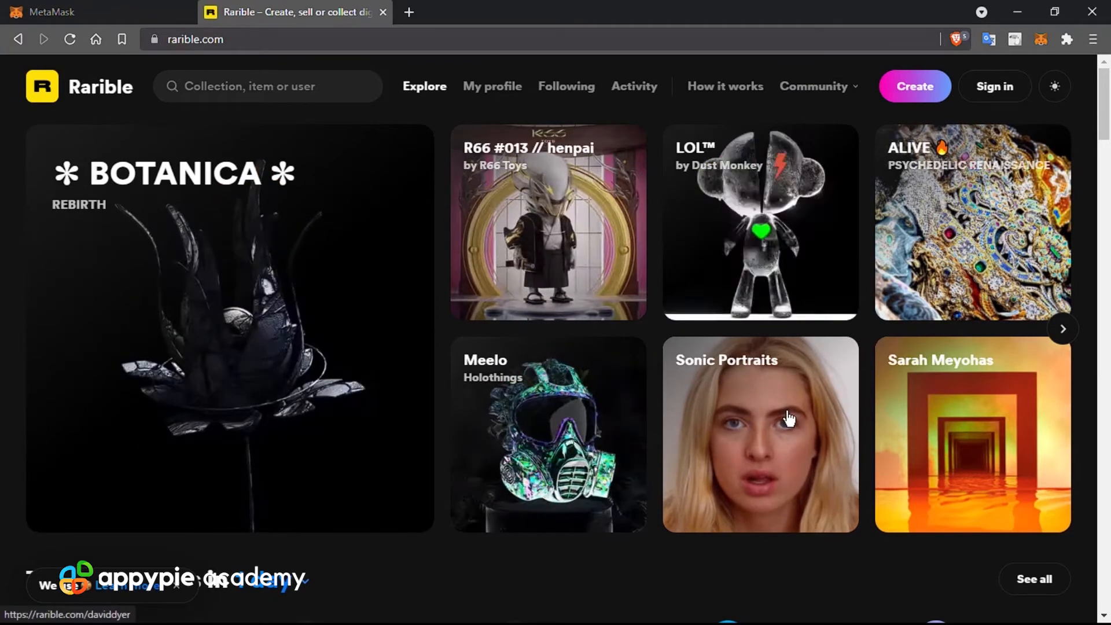
Browse the home page's top collections, top sellers, live auctions, hot collections and the Explore listings.
{"action": "scroll", "coordinate": [788, 420], "scroll_direction": "down", "scroll_amount": 3}
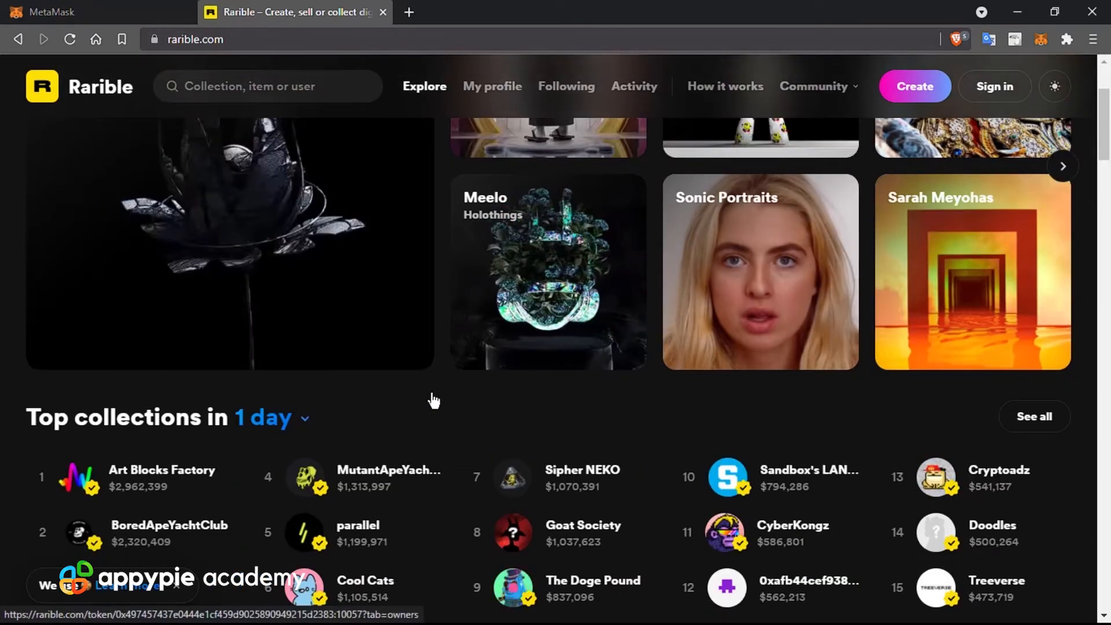
{"action": "scroll", "coordinate": [433, 400], "scroll_direction": "down", "scroll_amount": 5}
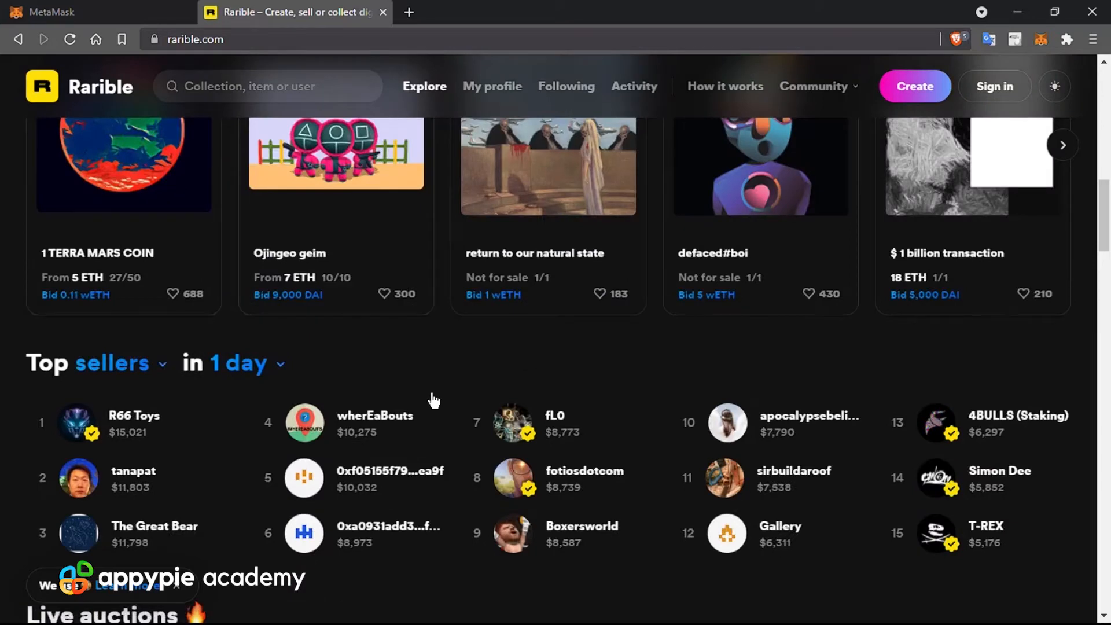
{"action": "scroll", "coordinate": [434, 401], "scroll_direction": "down", "scroll_amount": 8}
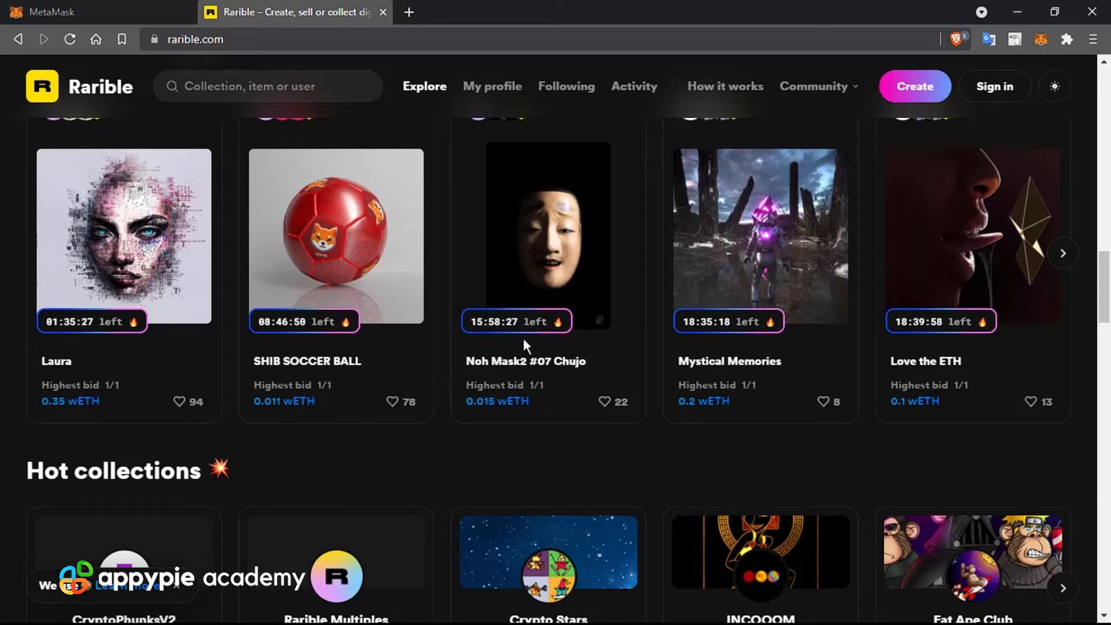
{"action": "scroll", "coordinate": [524, 340], "scroll_direction": "down", "scroll_amount": 1}
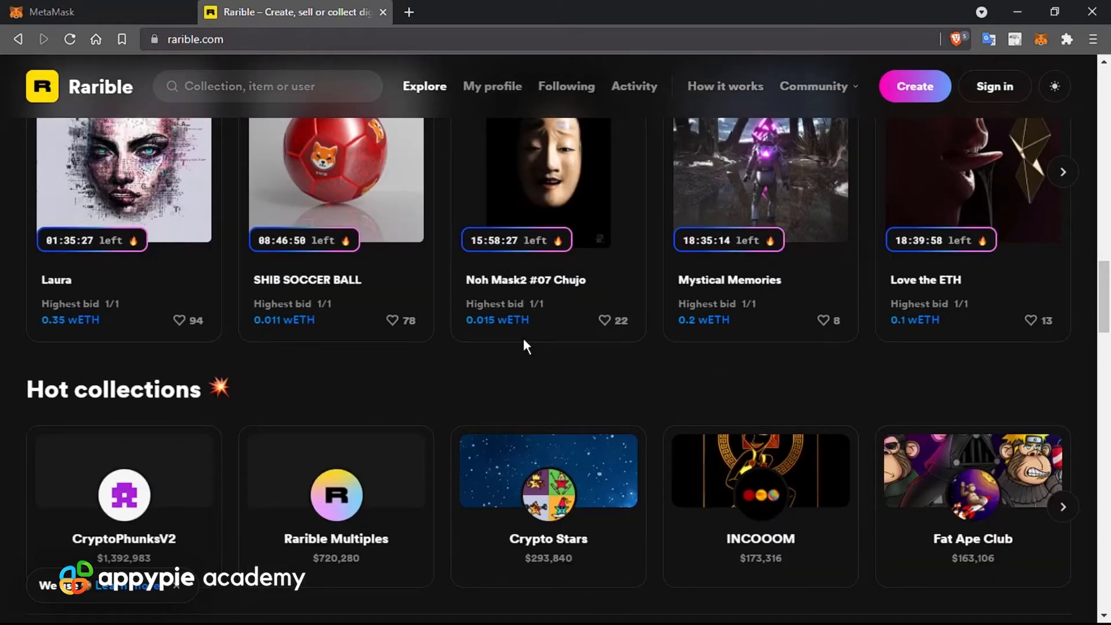
{"action": "scroll", "coordinate": [523, 339], "scroll_direction": "down", "scroll_amount": 2}
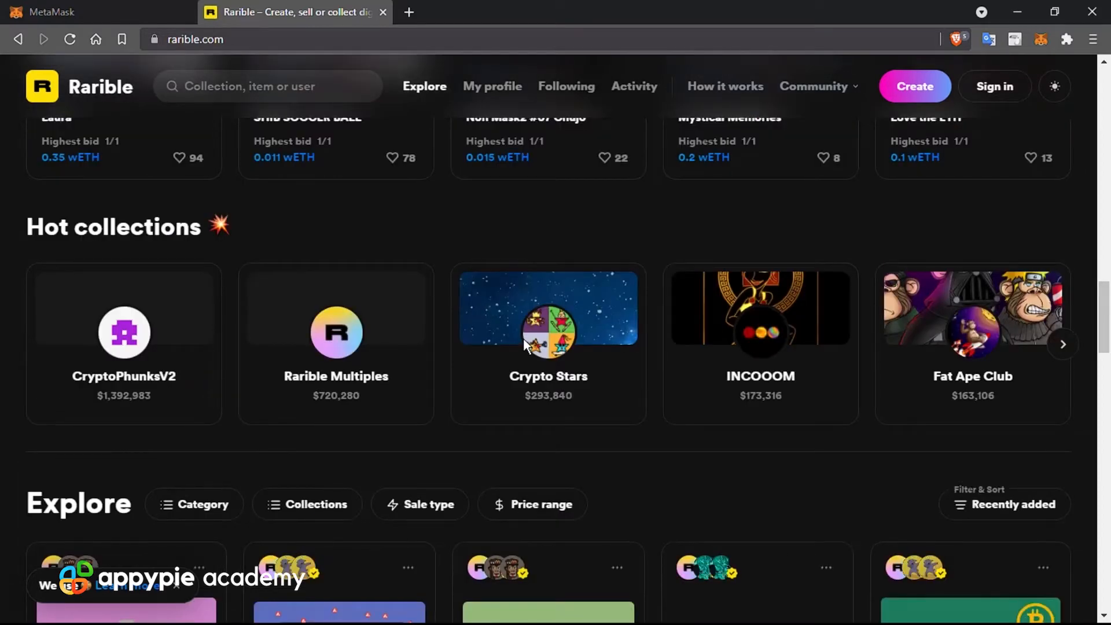
{"action": "scroll", "coordinate": [525, 346], "scroll_direction": "down", "scroll_amount": 12}
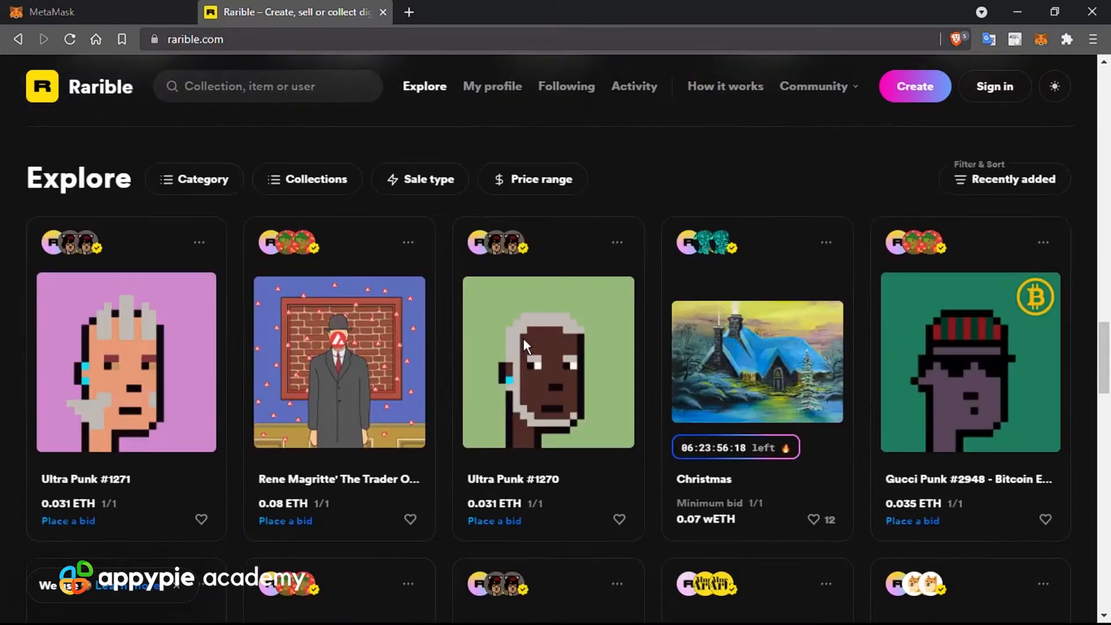
{"action": "scroll", "coordinate": [523, 338], "scroll_direction": "up", "scroll_amount": 4}
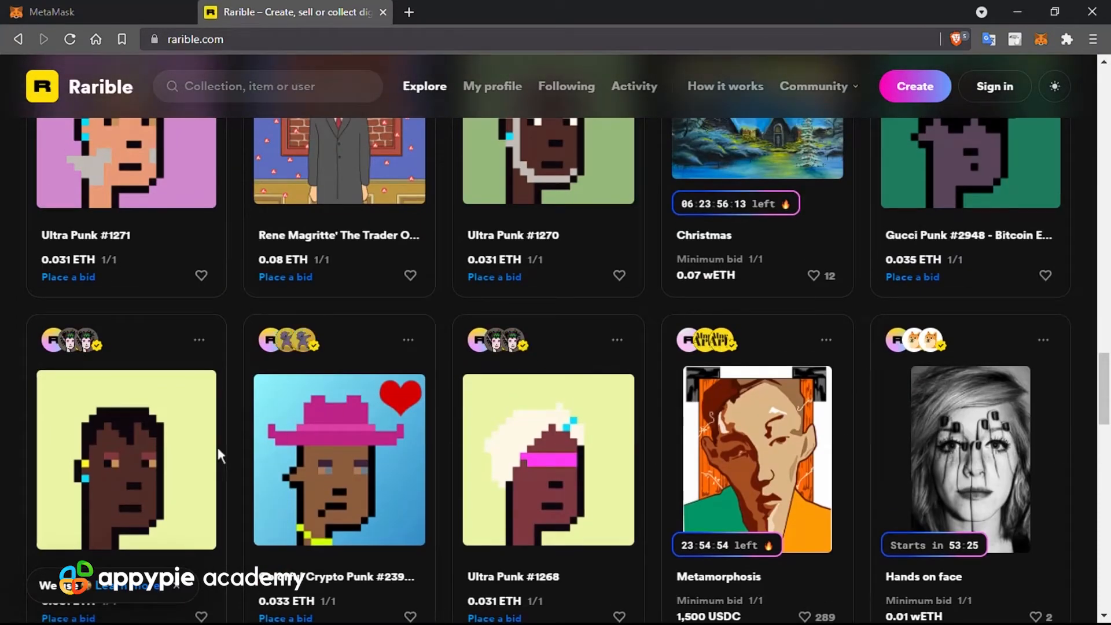
{"action": "scroll", "coordinate": [198, 455], "scroll_direction": "up", "scroll_amount": 4}
{"action": "scroll", "coordinate": [198, 455], "scroll_direction": "up", "scroll_amount": 1}
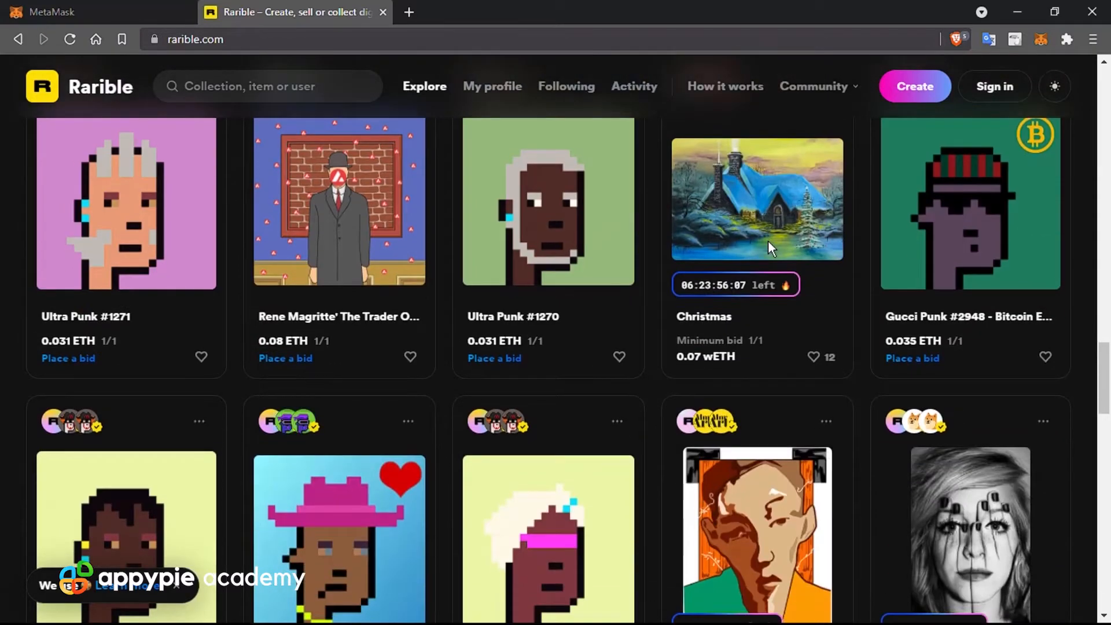
{"action": "scroll", "coordinate": [769, 241], "scroll_direction": "down", "scroll_amount": 5}
{"action": "scroll", "coordinate": [769, 240], "scroll_direction": "down", "scroll_amount": 8}
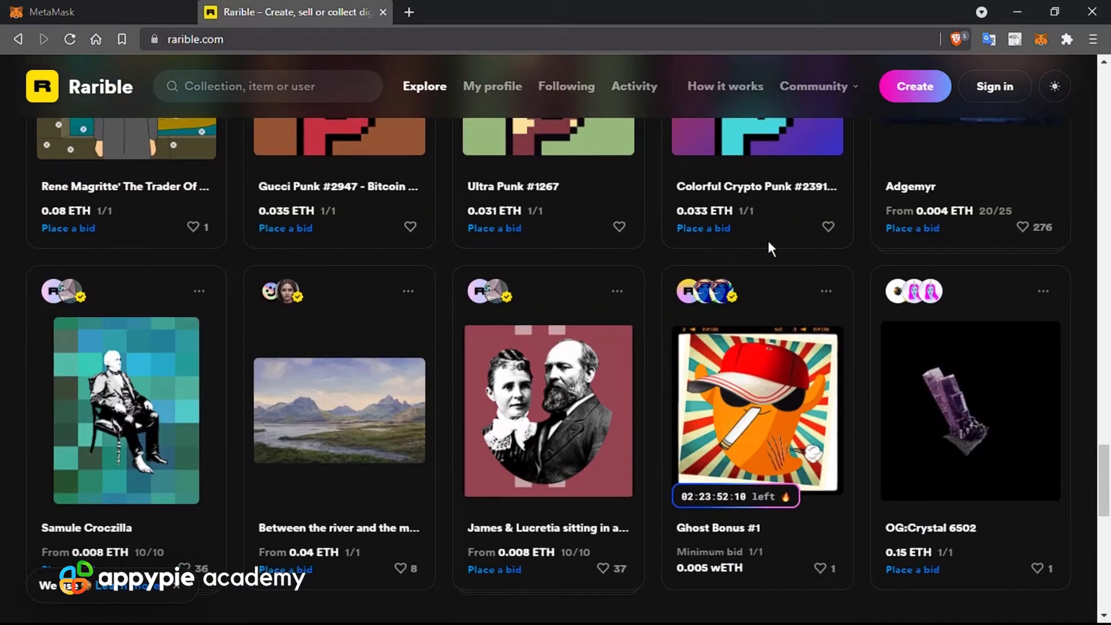
{"action": "scroll", "coordinate": [769, 241], "scroll_direction": "down", "scroll_amount": 5}
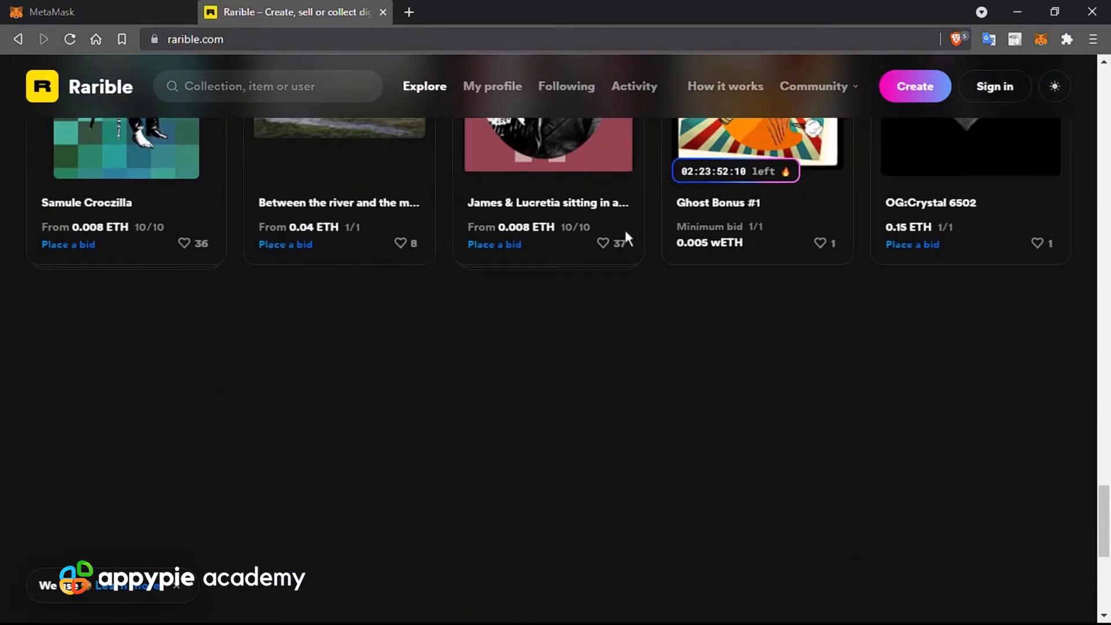
{"action": "scroll", "coordinate": [613, 230], "scroll_direction": "down", "scroll_amount": 5}
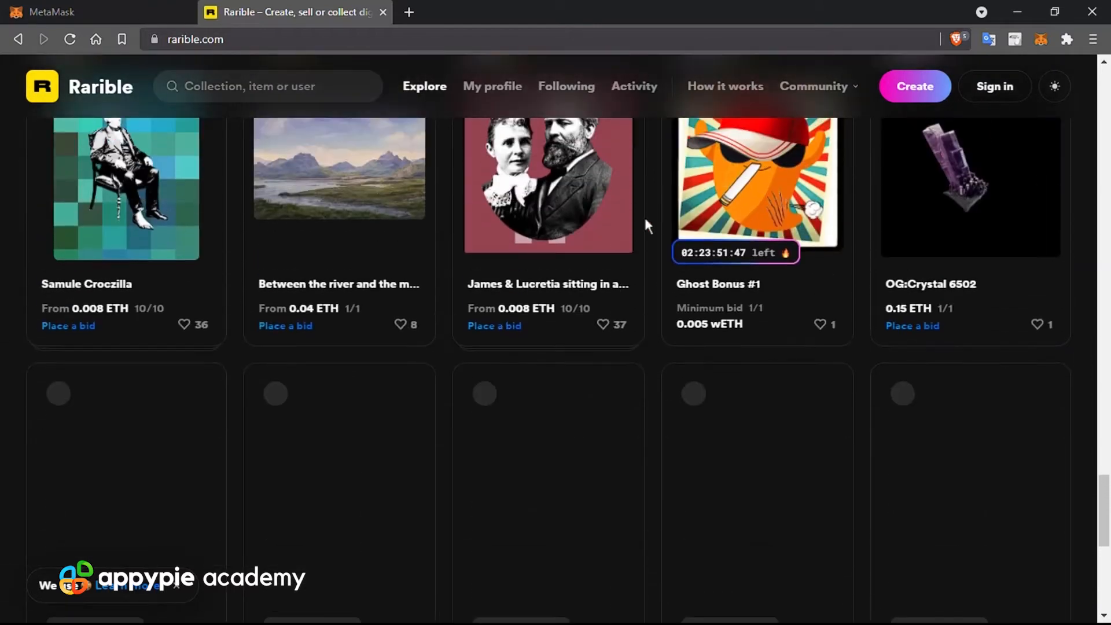
Sign in to Rarible with MetaMask and connect Account 1 to the site.
{"action": "left_click", "coordinate": [1016, 91]}
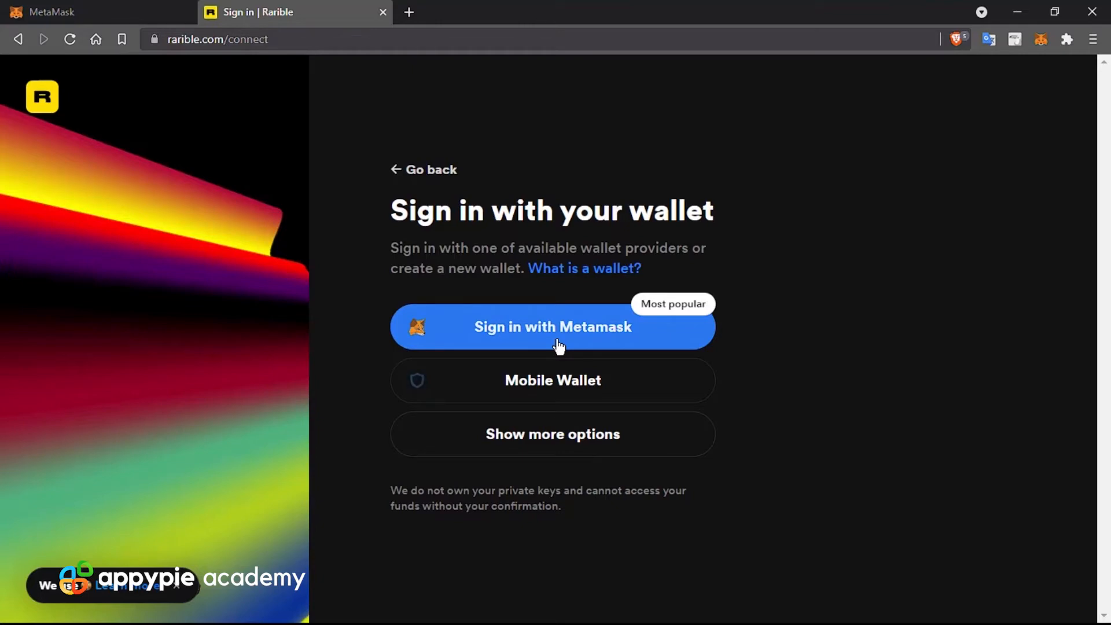
{"action": "left_click", "coordinate": [614, 340]}
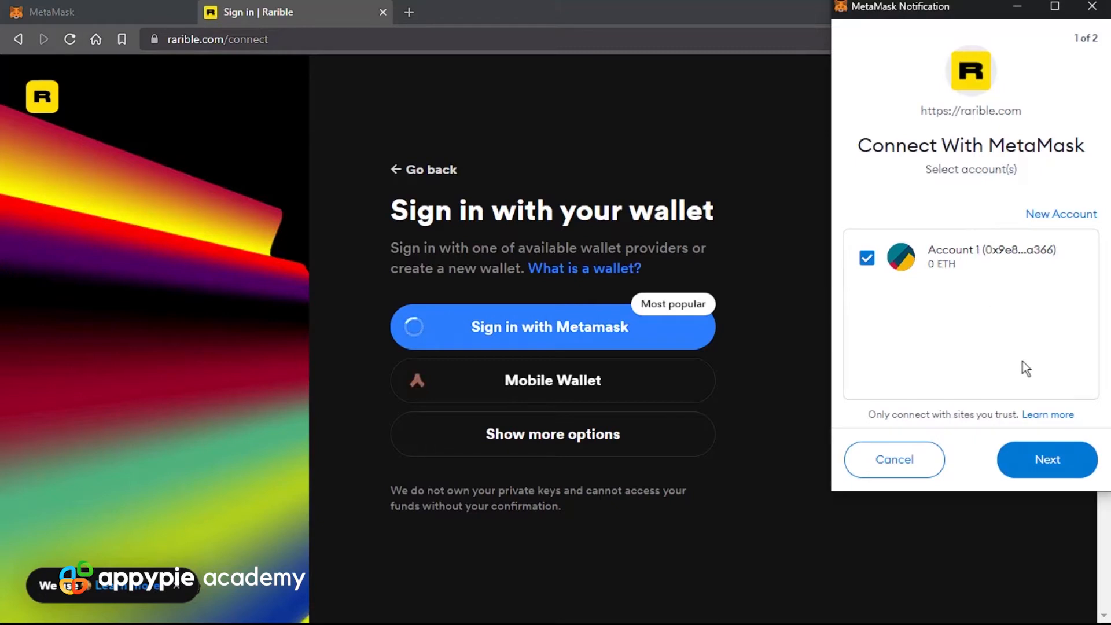
{"action": "left_click", "coordinate": [1067, 466]}
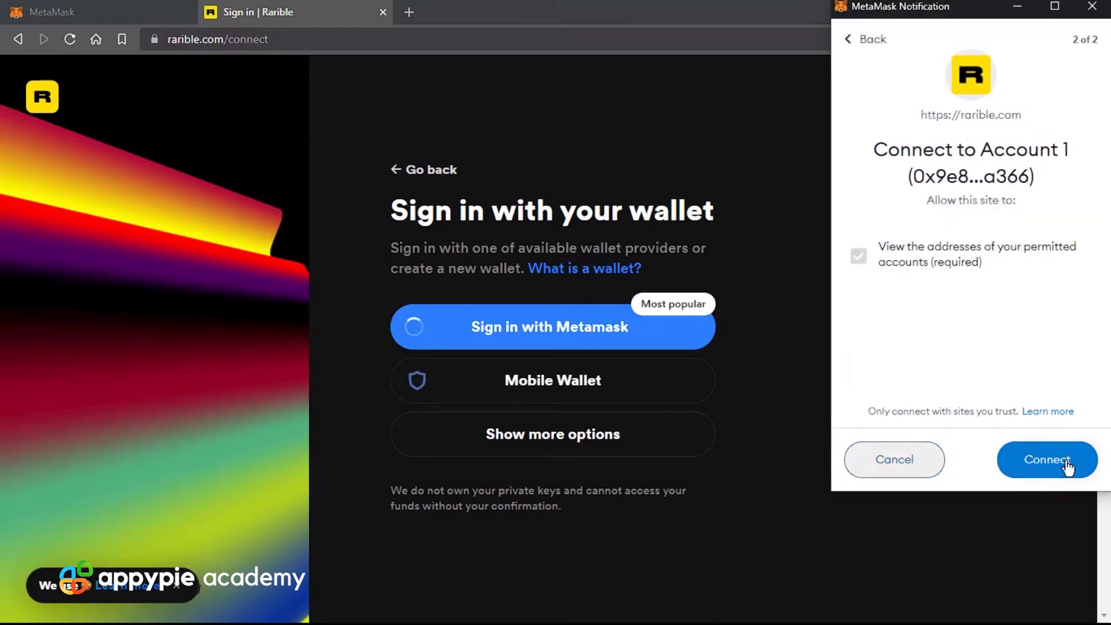
{"action": "left_click", "coordinate": [1067, 466]}
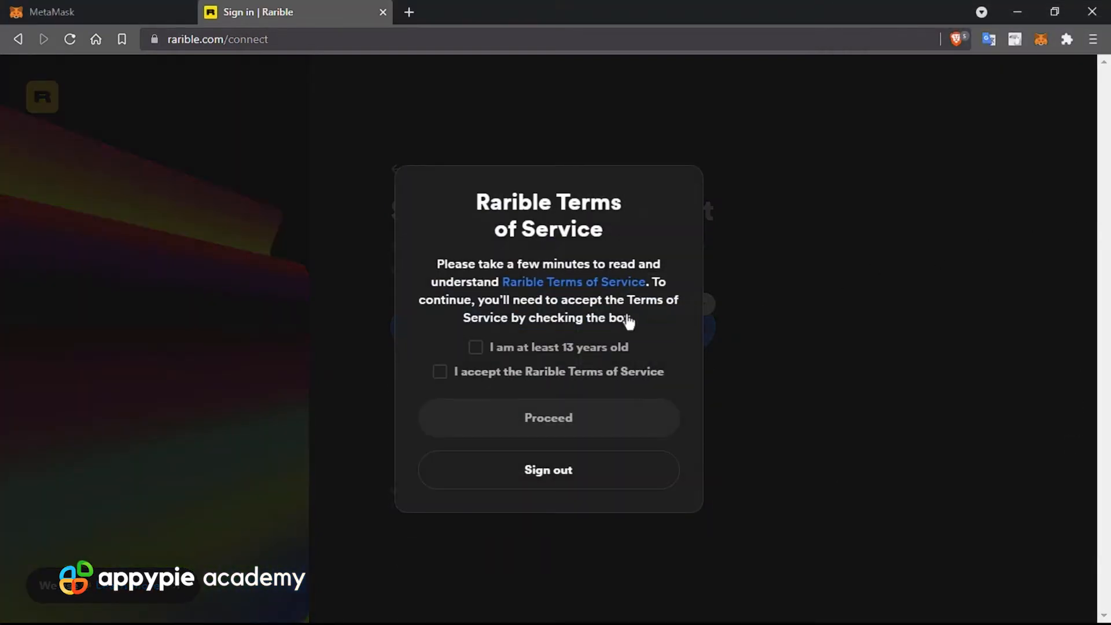
Confirm being at least 13 years old, accept the Rarible Terms of Service and proceed to the home page.
{"action": "left_click", "coordinate": [492, 347]}
{"action": "left_click", "coordinate": [518, 378]}
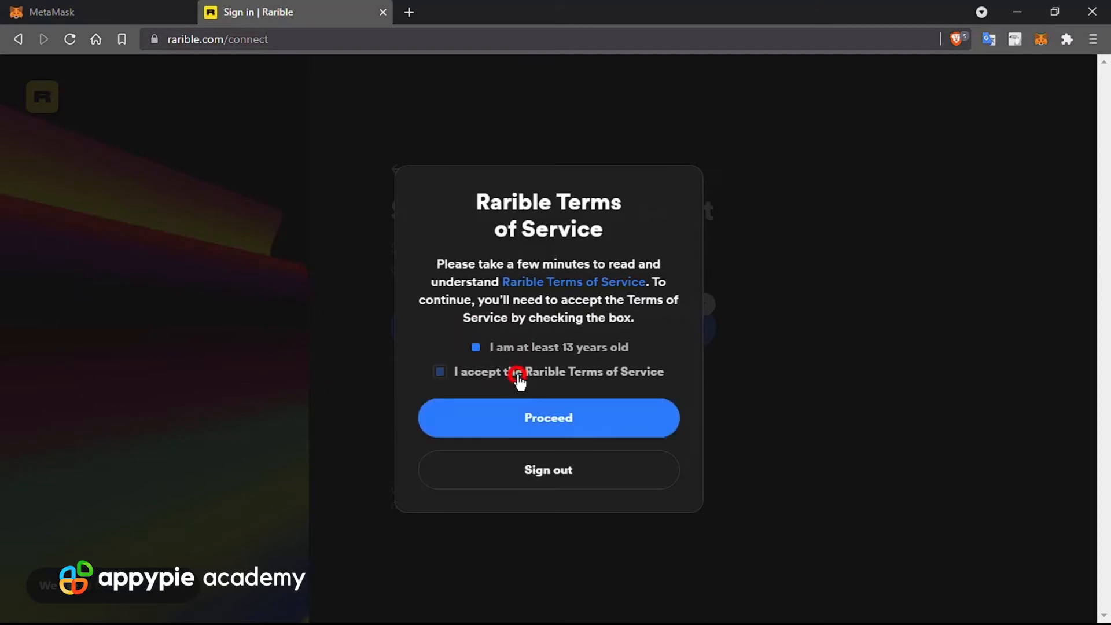
{"action": "left_click", "coordinate": [582, 436]}
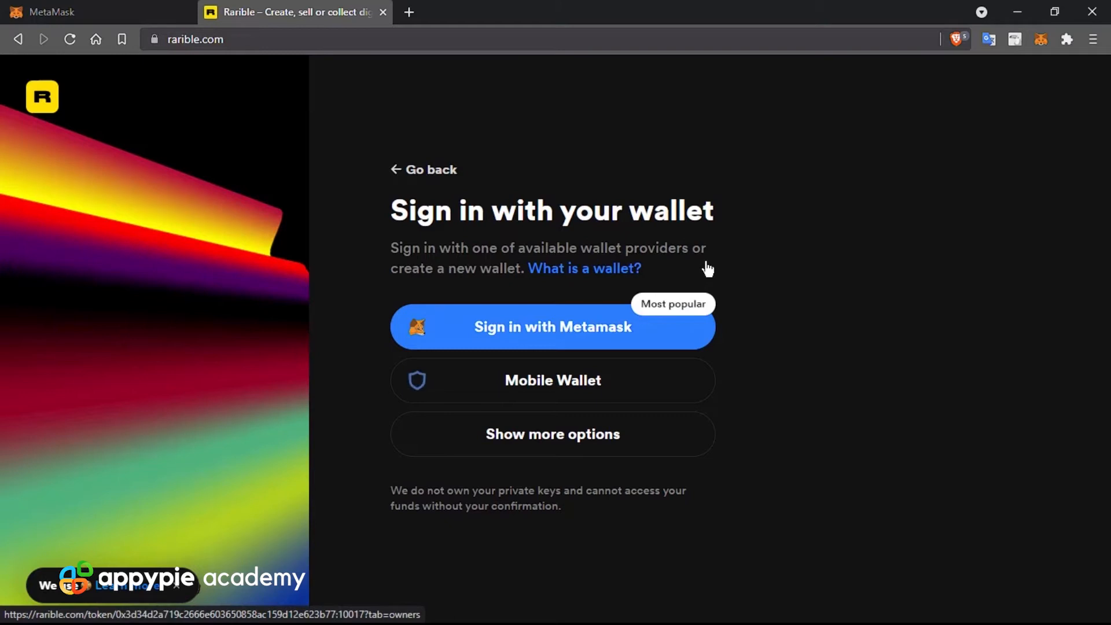
{"action": "left_click", "coordinate": [437, 174]}
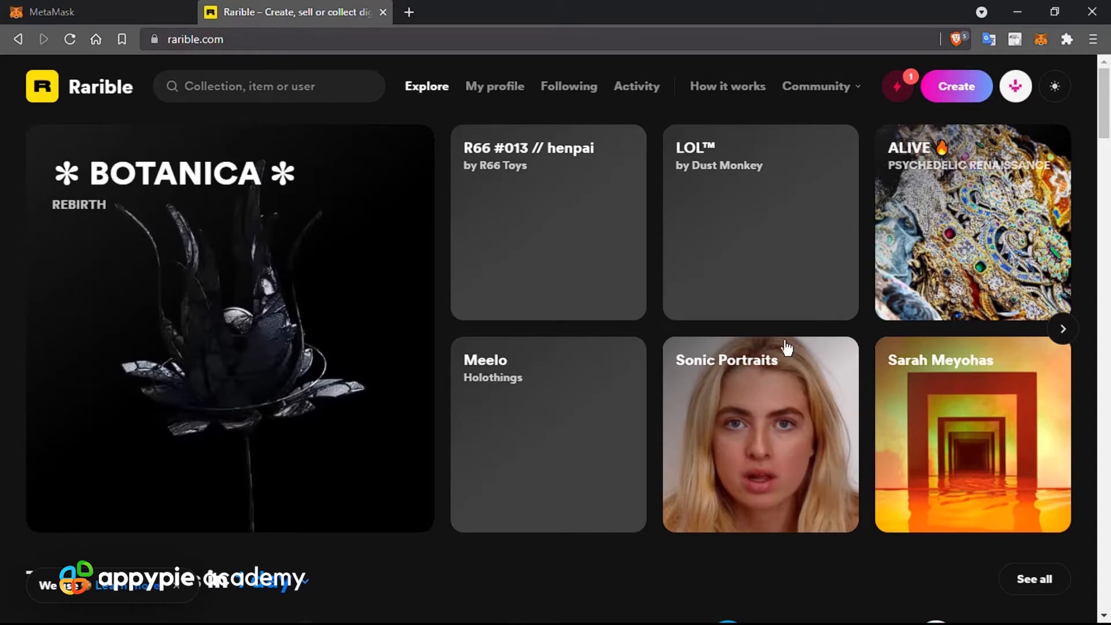
Start creating a new collectible of the Single type.
{"action": "scroll", "coordinate": [788, 348], "scroll_direction": "down", "scroll_amount": 1}
{"action": "scroll", "coordinate": [787, 347], "scroll_direction": "down", "scroll_amount": 4}
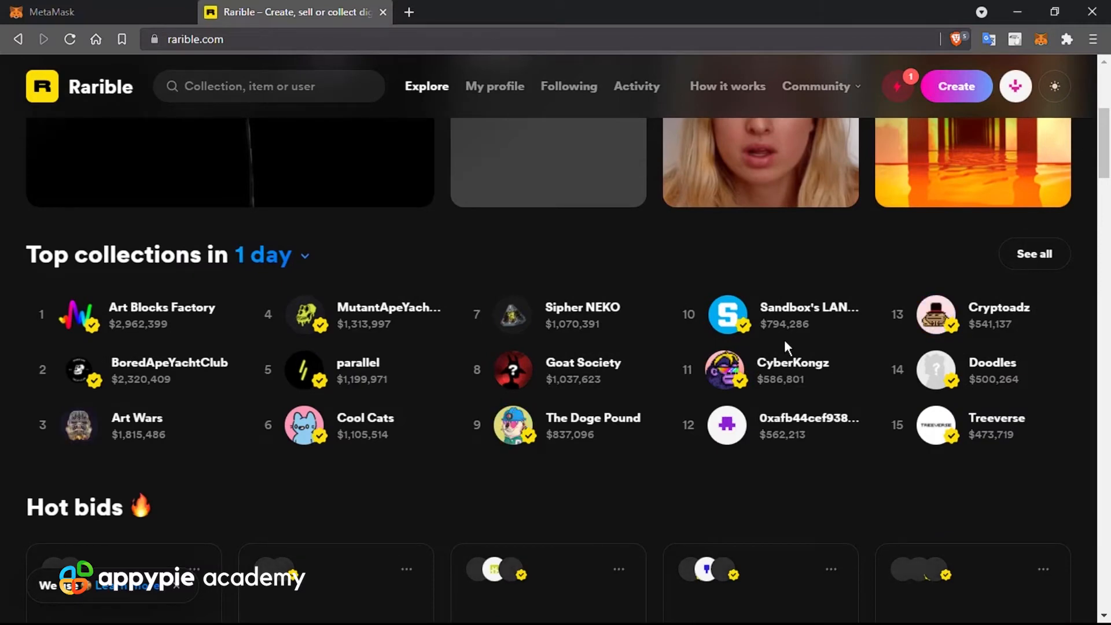
{"action": "left_click", "coordinate": [944, 92]}
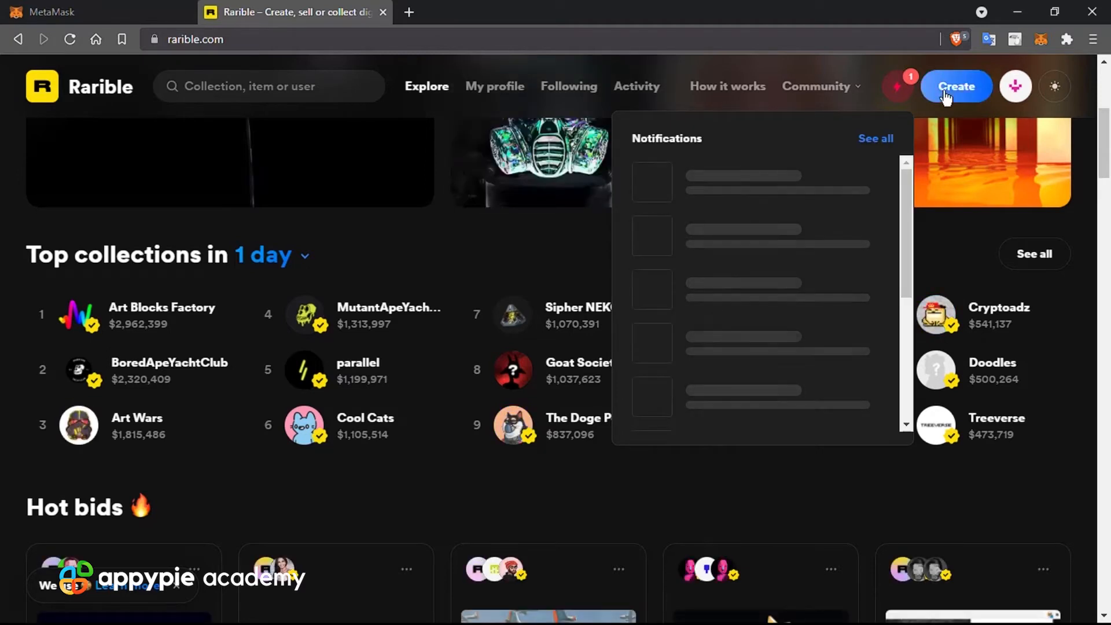
{"action": "left_click", "coordinate": [958, 89]}
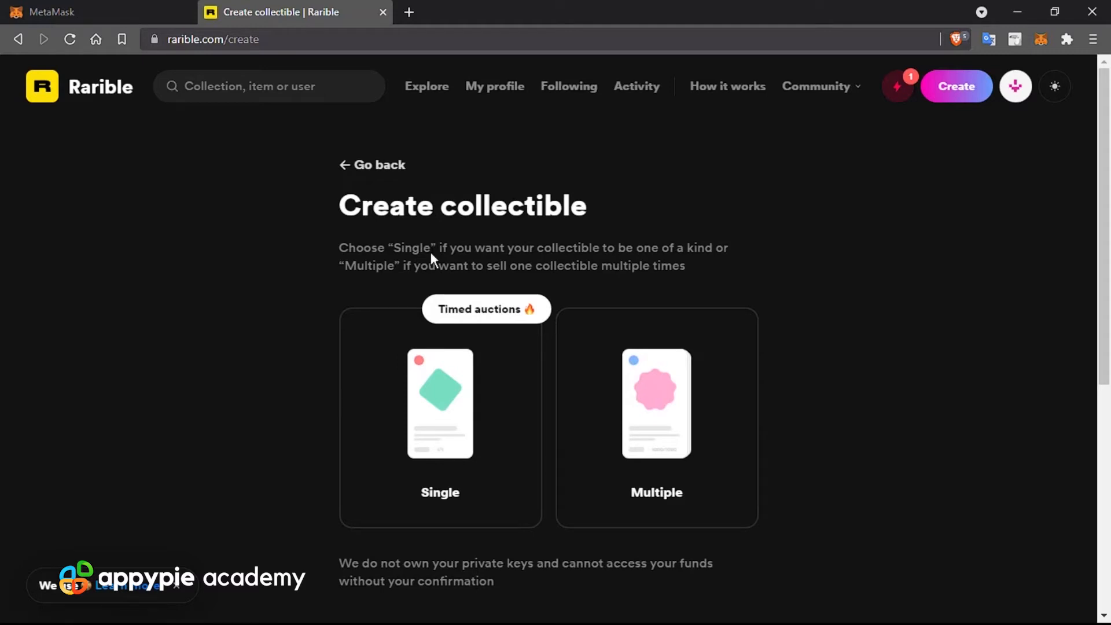
{"action": "left_click", "coordinate": [475, 412]}
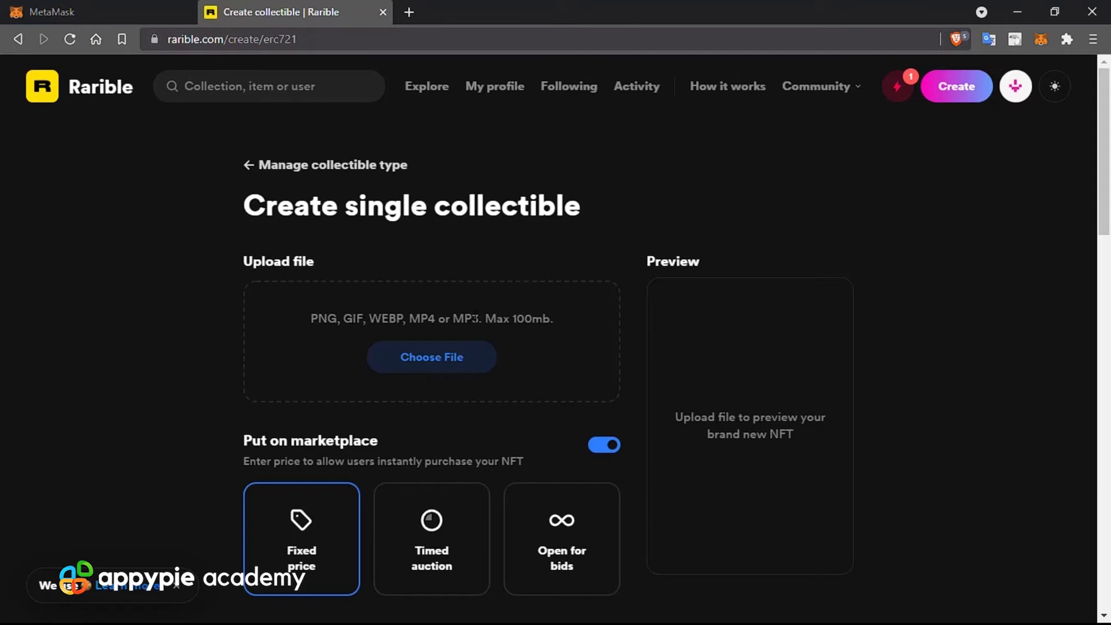
Look over the single collectible form and upload the snowy mountain photo as its file.
{"action": "scroll", "coordinate": [440, 354], "scroll_direction": "down", "scroll_amount": 5}
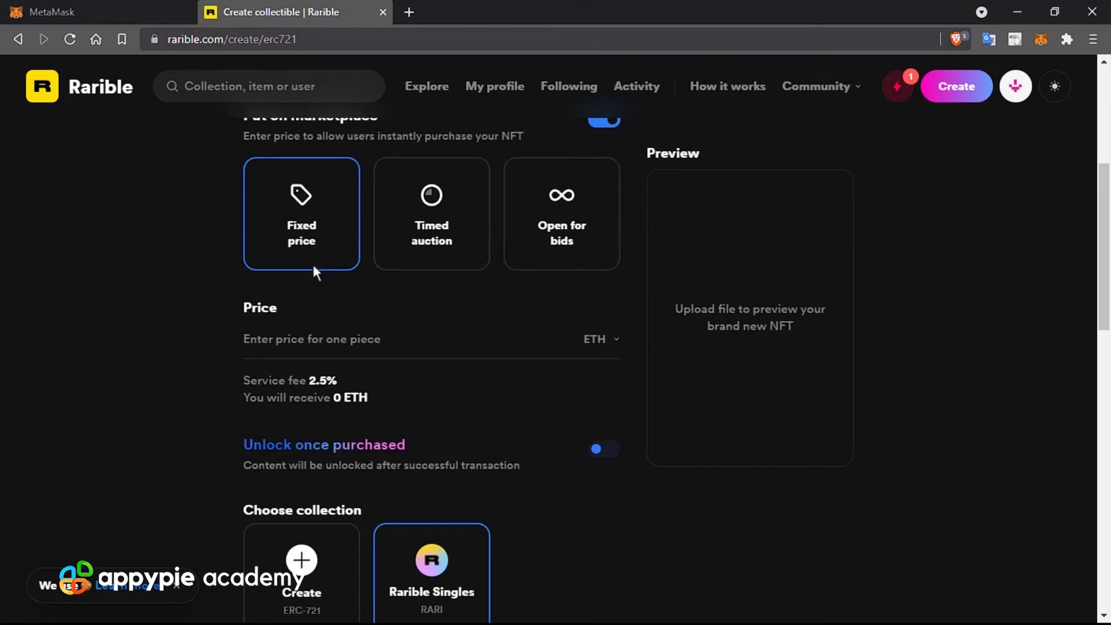
{"action": "scroll", "coordinate": [313, 266], "scroll_direction": "down", "scroll_amount": 5}
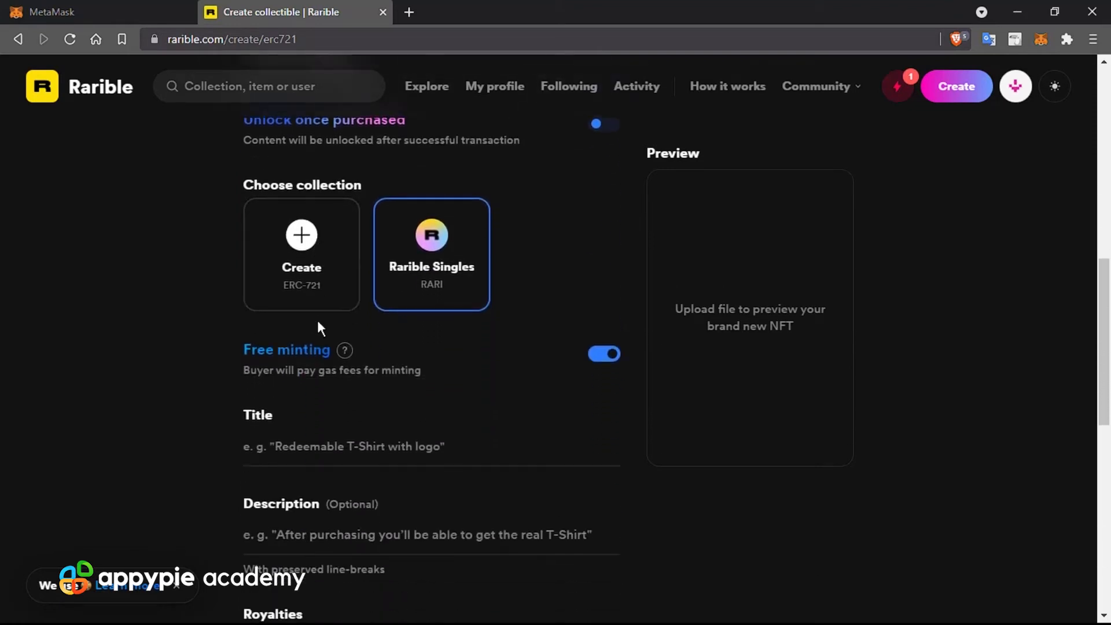
{"action": "scroll", "coordinate": [318, 325], "scroll_direction": "up", "scroll_amount": 10}
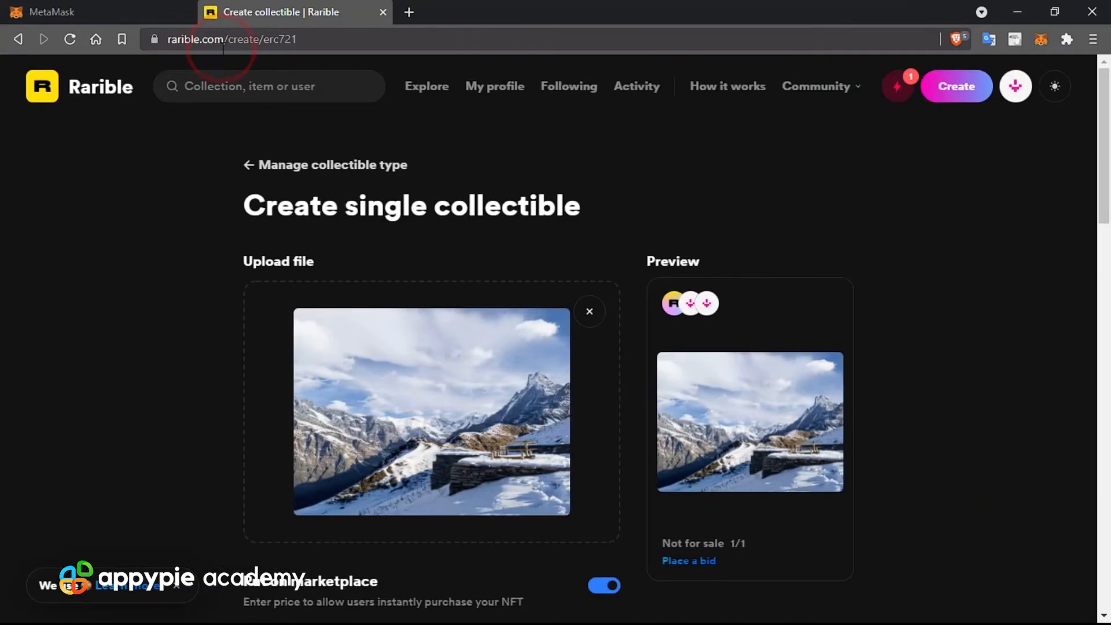
Turn the Put on marketplace option off and back on to compare the listing fields.
{"action": "scroll", "coordinate": [204, 301], "scroll_direction": "down", "scroll_amount": 3}
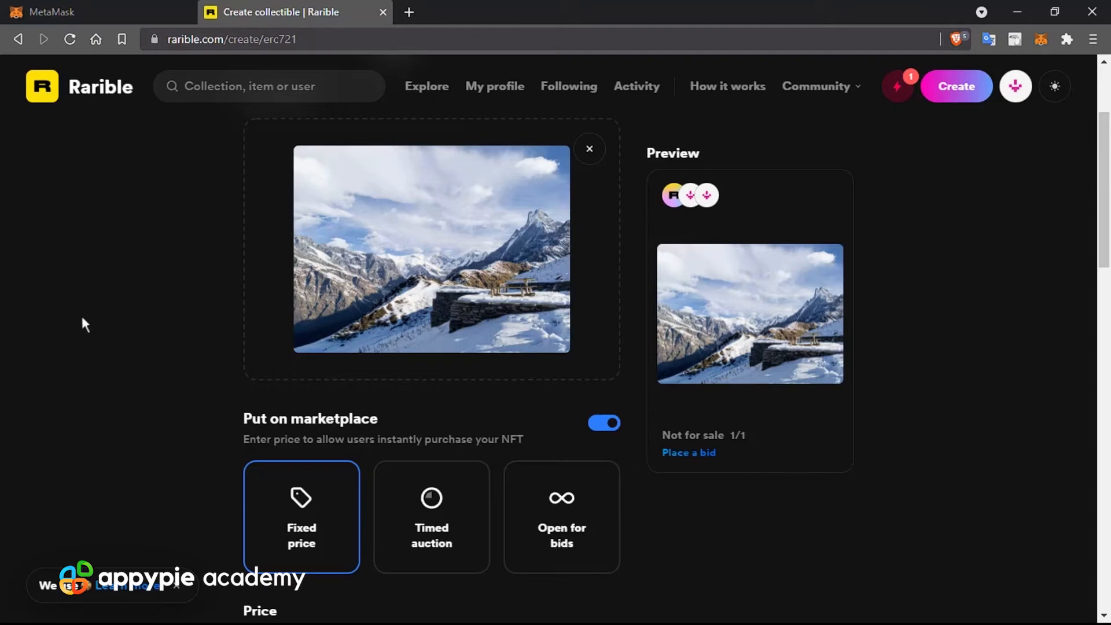
{"action": "scroll", "coordinate": [88, 320], "scroll_direction": "down", "scroll_amount": 2}
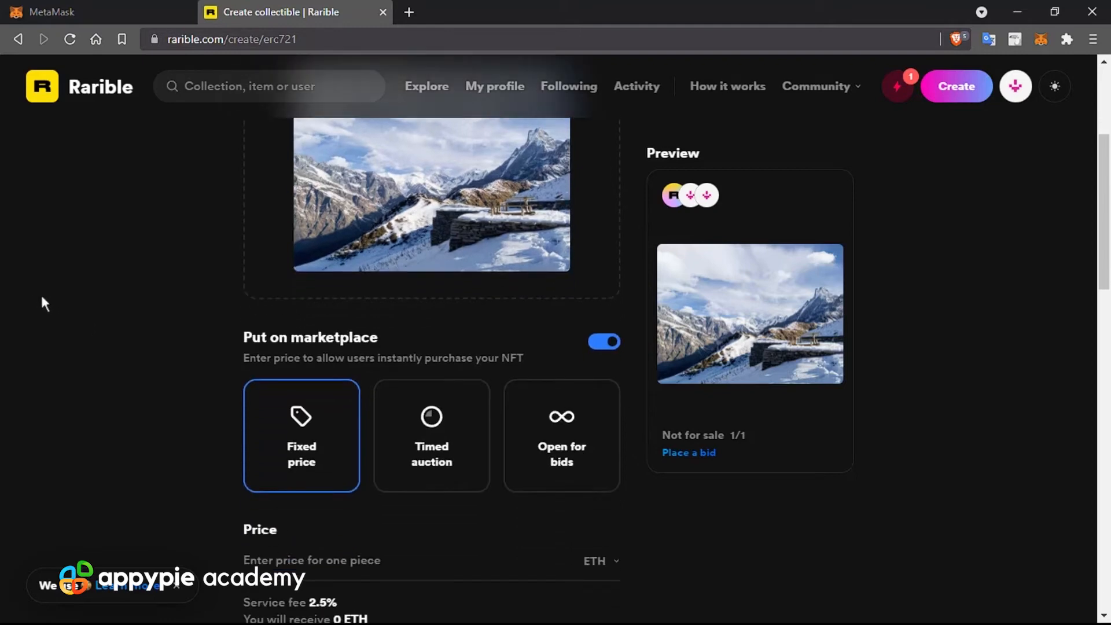
{"action": "scroll", "coordinate": [42, 301], "scroll_direction": "down", "scroll_amount": 2}
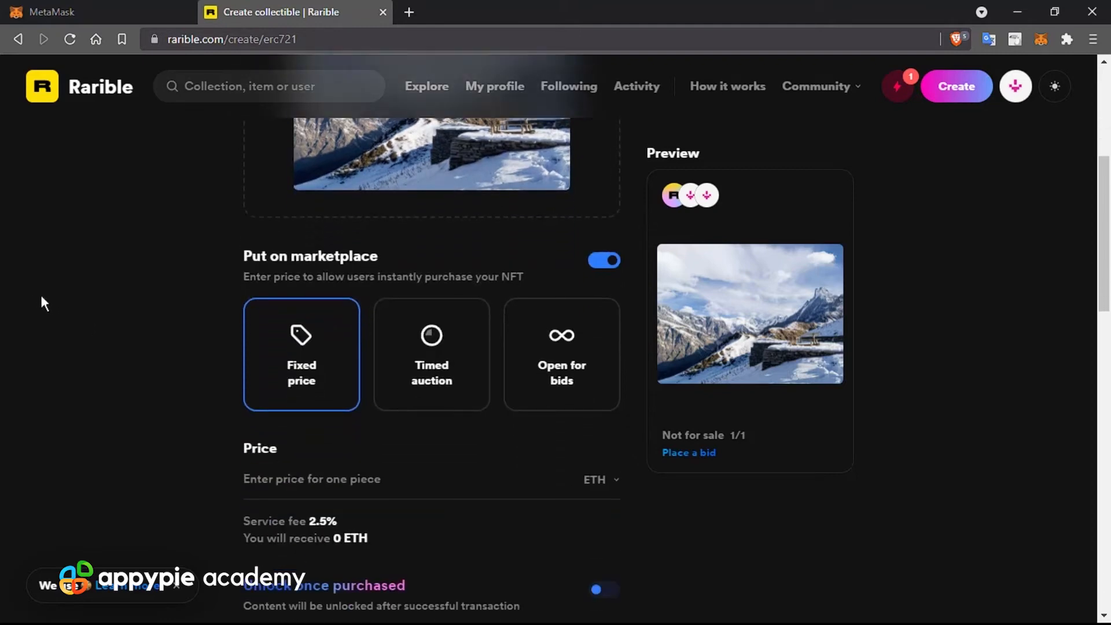
{"action": "scroll", "coordinate": [43, 301], "scroll_direction": "down", "scroll_amount": 2}
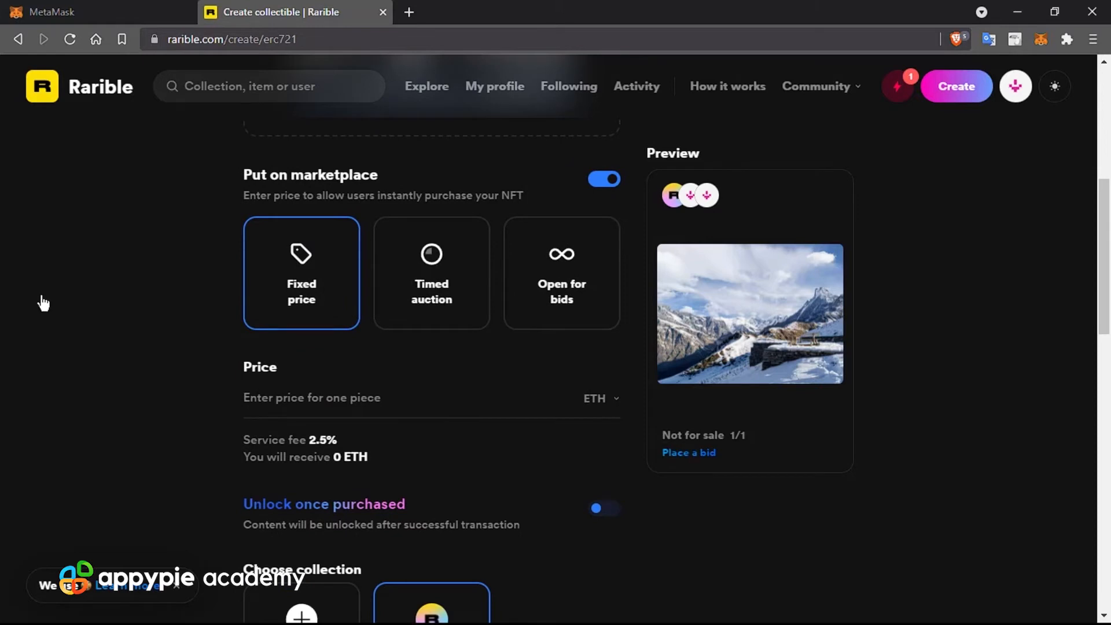
{"action": "left_click", "coordinate": [605, 181]}
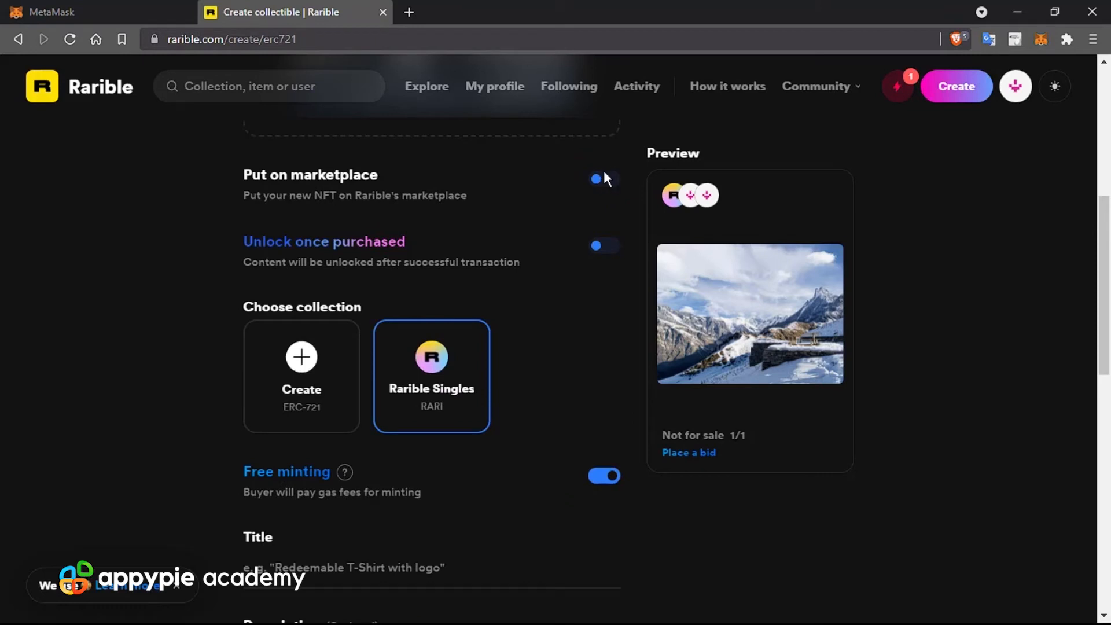
{"action": "left_click", "coordinate": [603, 182]}
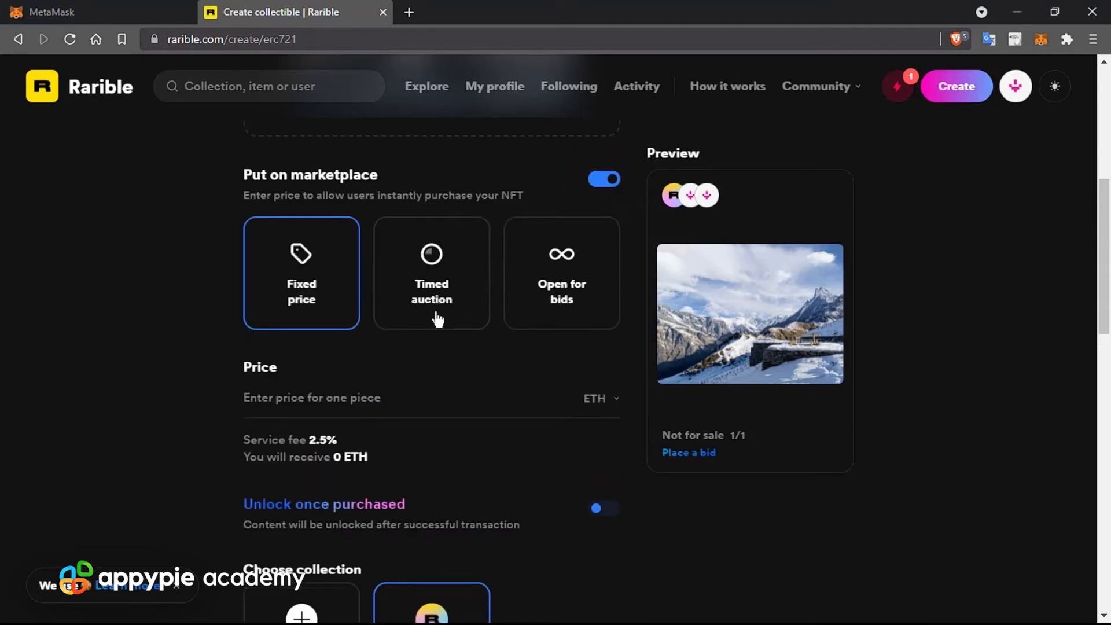
Compare the Open for bids and Timed auction sale types, and return to Fixed price.
{"action": "left_click", "coordinate": [554, 313]}
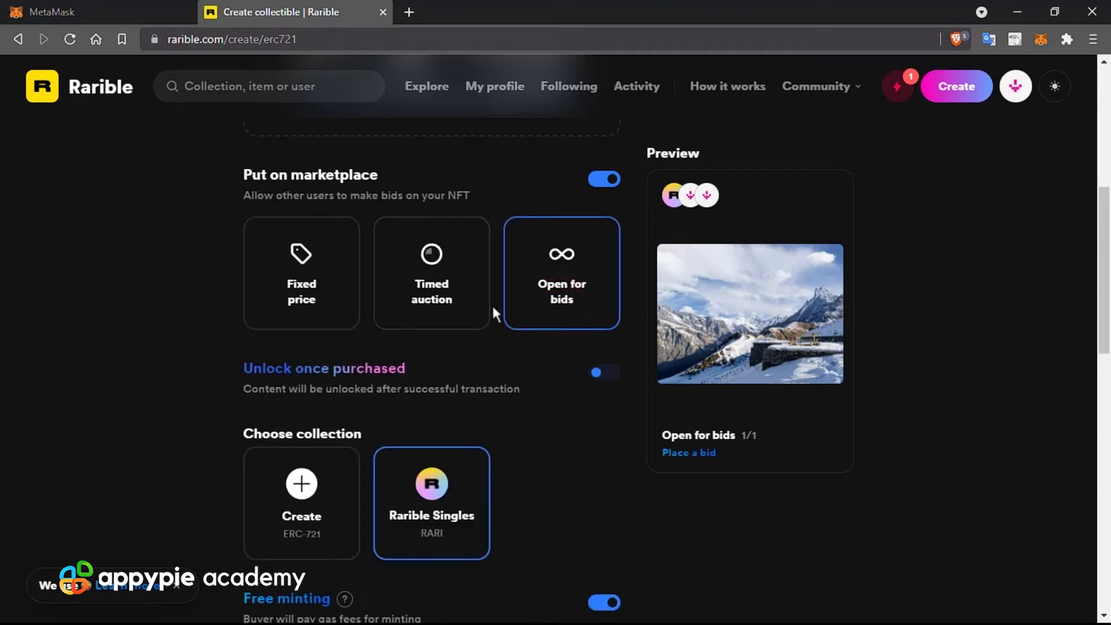
{"action": "left_click", "coordinate": [336, 303]}
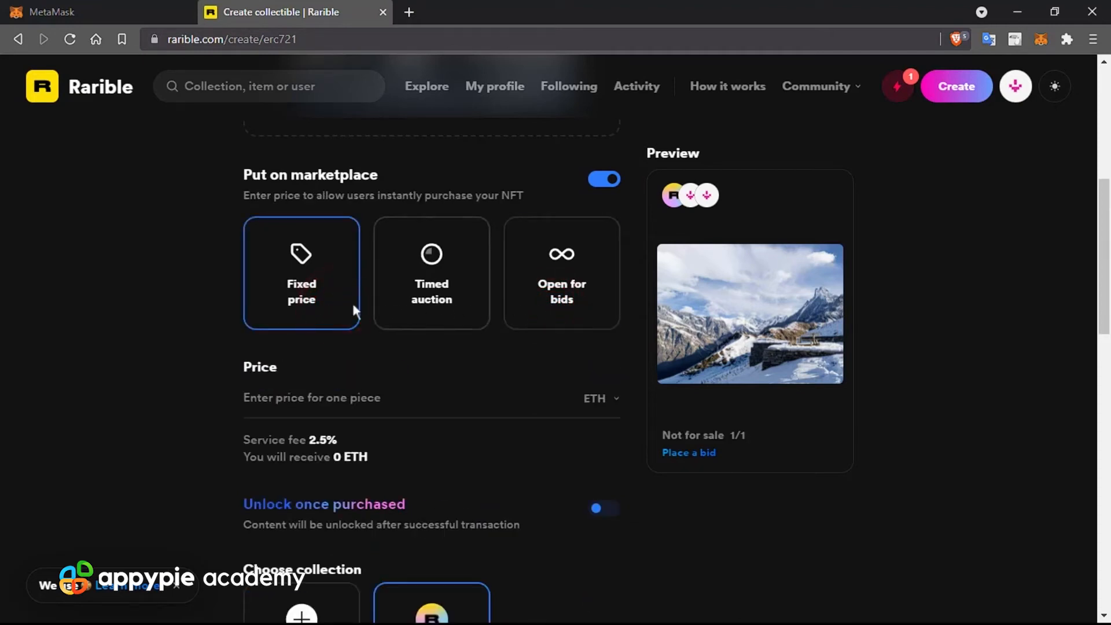
{"action": "left_click", "coordinate": [560, 294]}
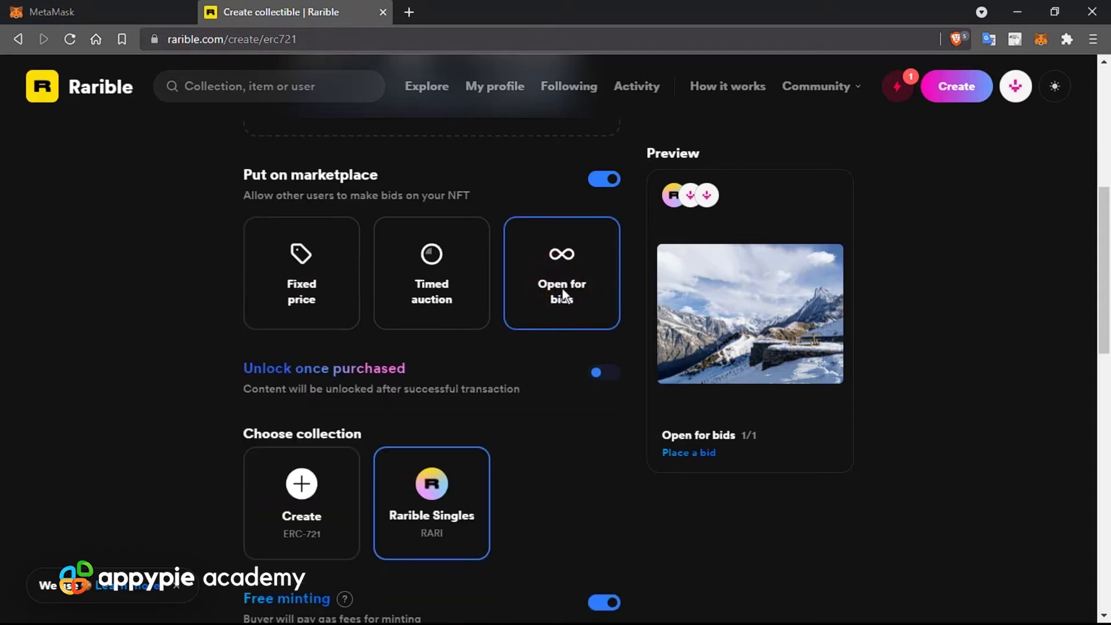
{"action": "left_click", "coordinate": [455, 275]}
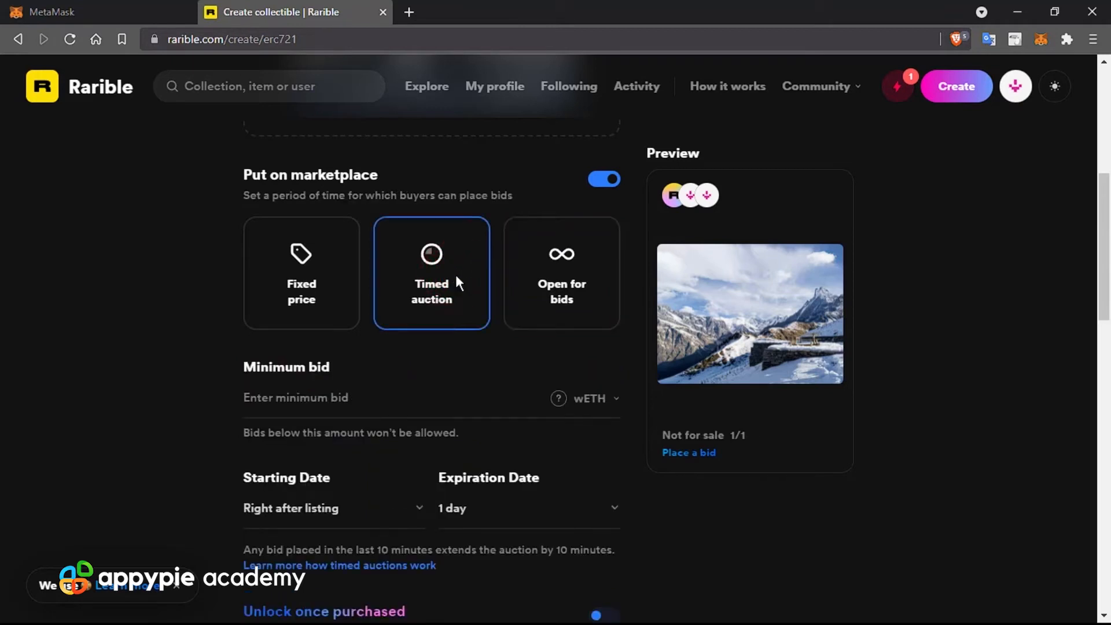
{"action": "left_click", "coordinate": [325, 290]}
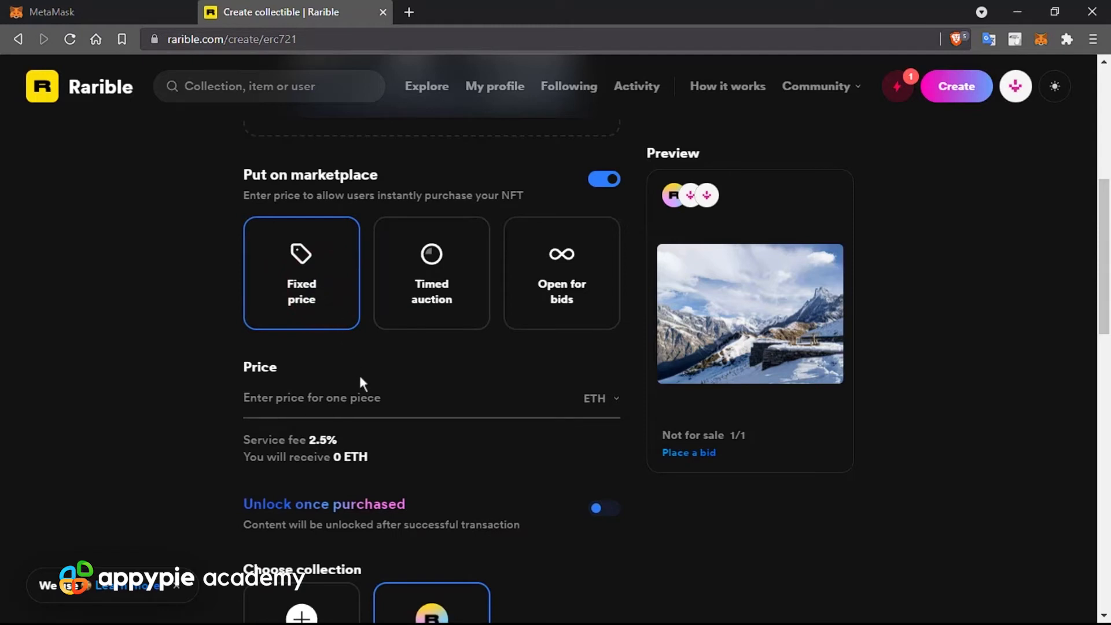
Enter a fixed price of 1 ETH and check the dollar amount the seller would receive.
{"action": "left_click", "coordinate": [370, 399]}
{"action": "type", "text": "1"}
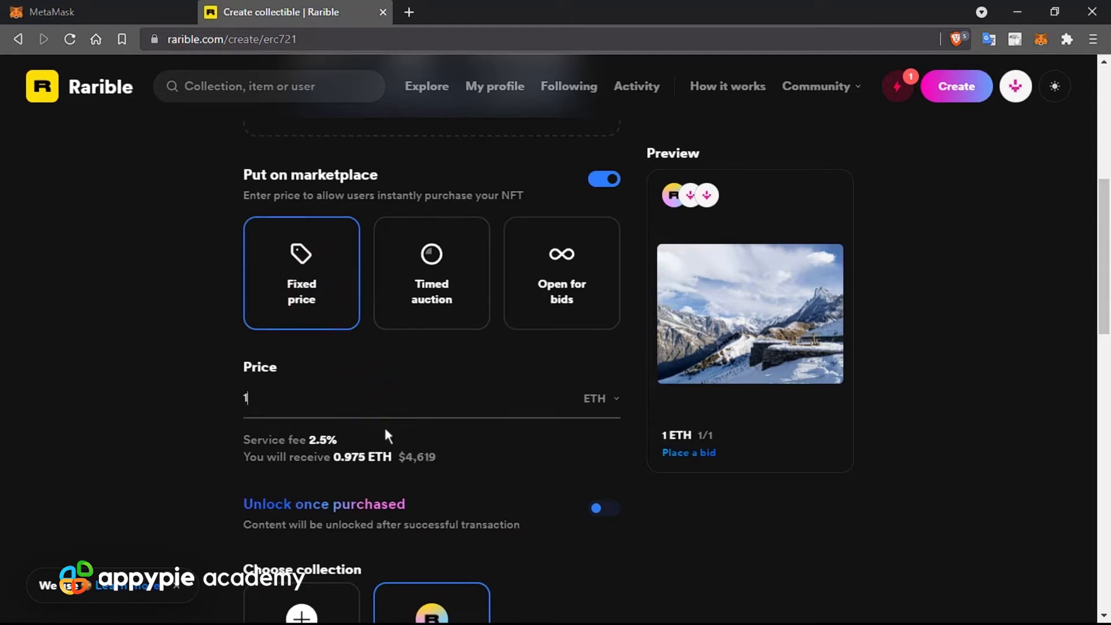
{"action": "double_click", "coordinate": [407, 457]}
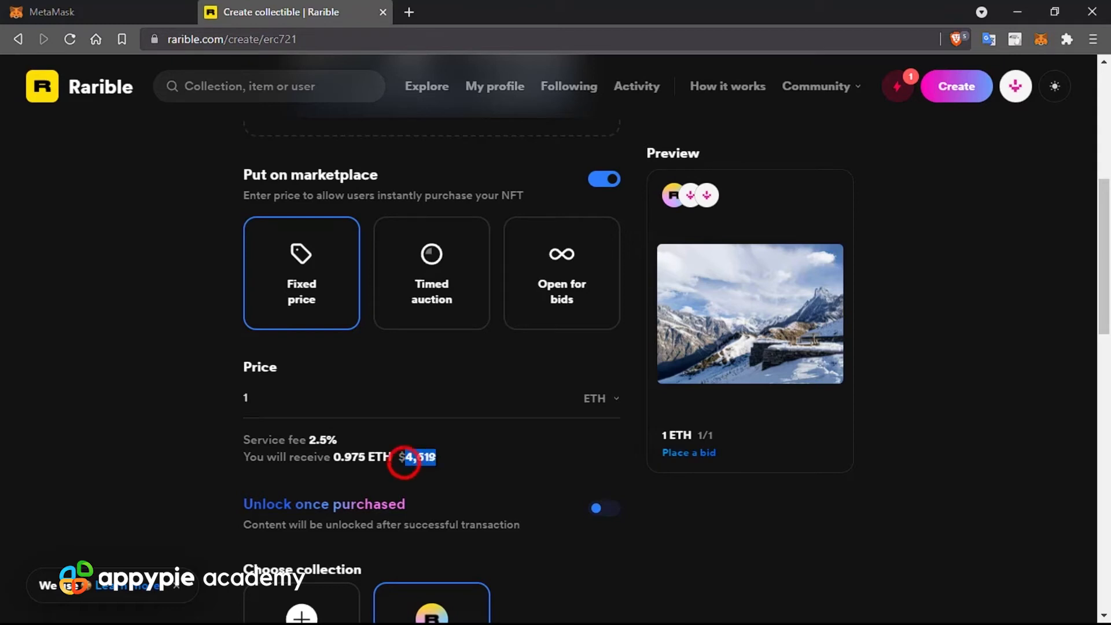
Replace the price with 0.08, 0.06 and 0.05 ETH in turn, and settle on 0.02 ETH.
{"action": "left_click", "coordinate": [272, 403]}
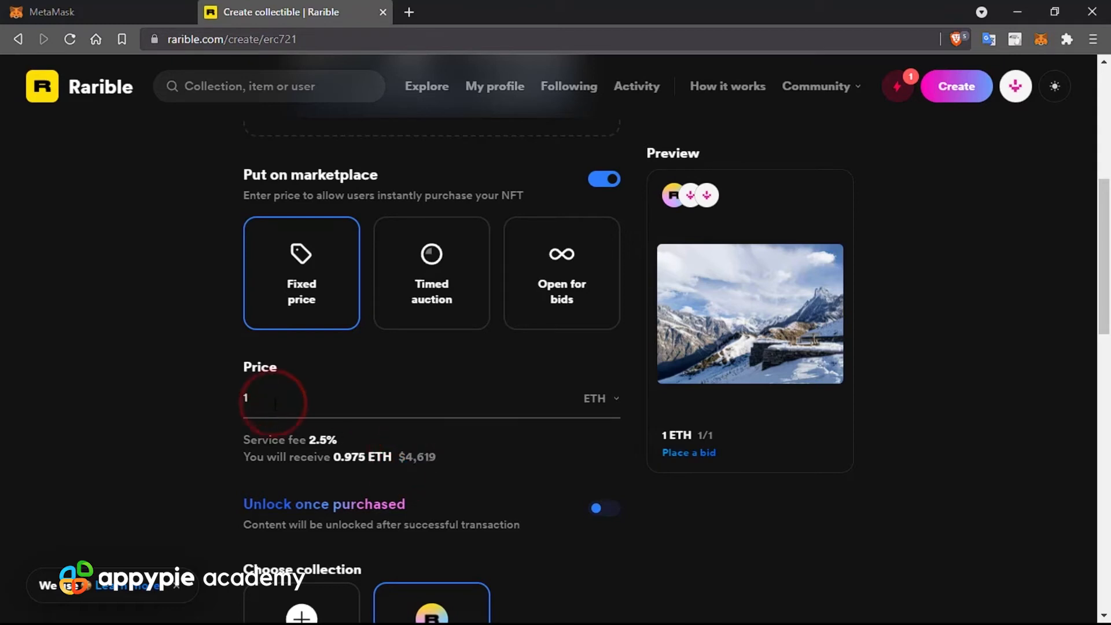
{"action": "key", "text": "BackSpace"}
{"action": "type", "text": "0."}
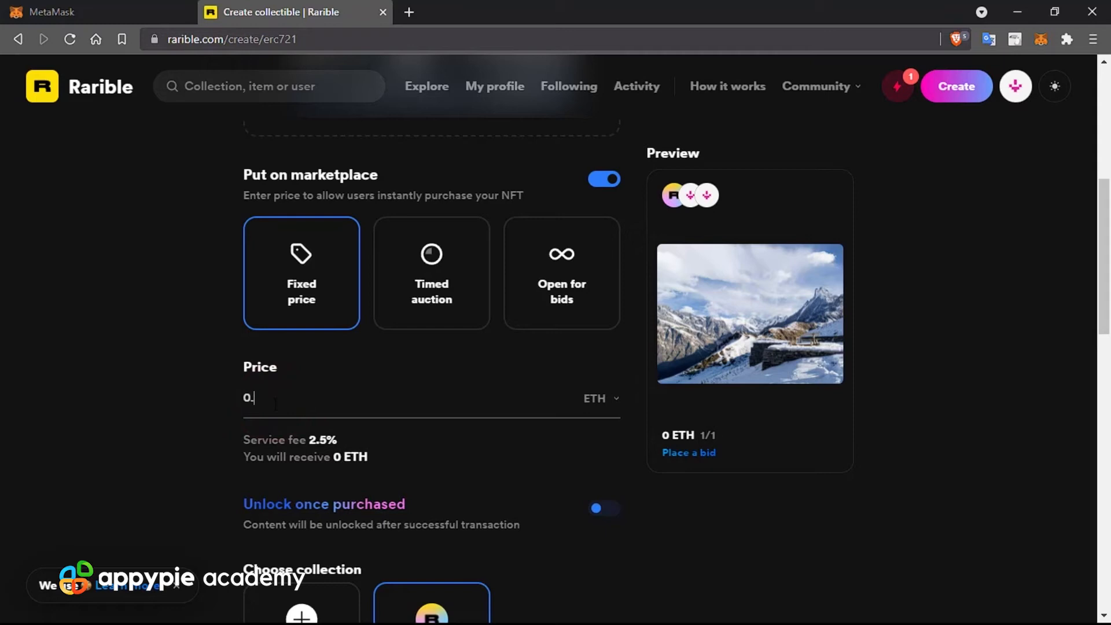
{"action": "type", "text": "08"}
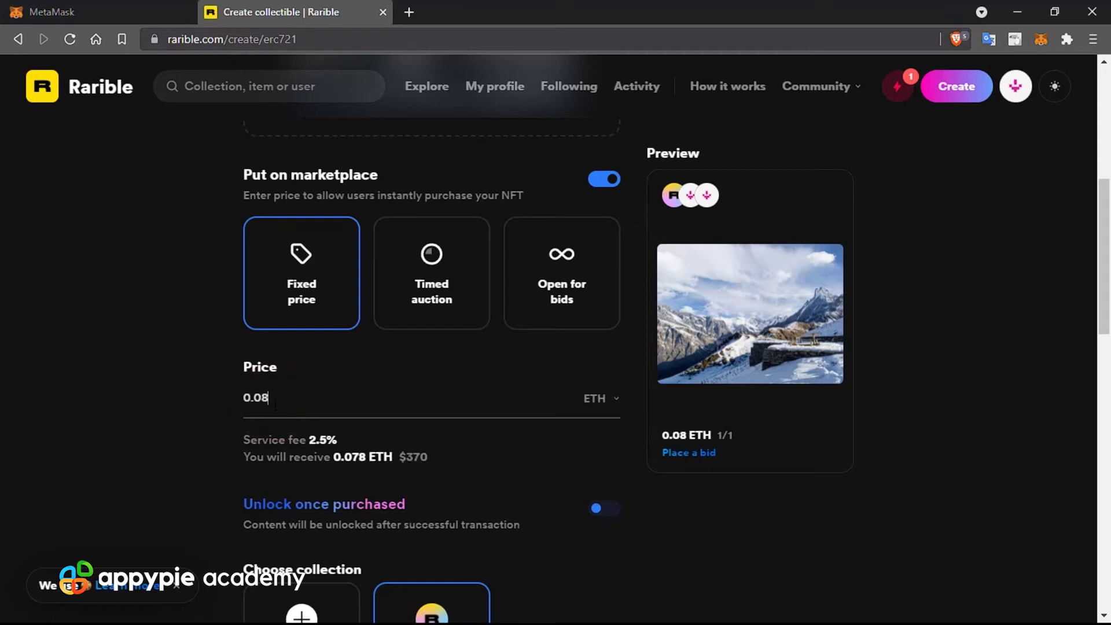
{"action": "key", "text": "BackSpace"}
{"action": "type", "text": "6"}
{"action": "key", "text": "BackSpace"}
{"action": "type", "text": "5"}
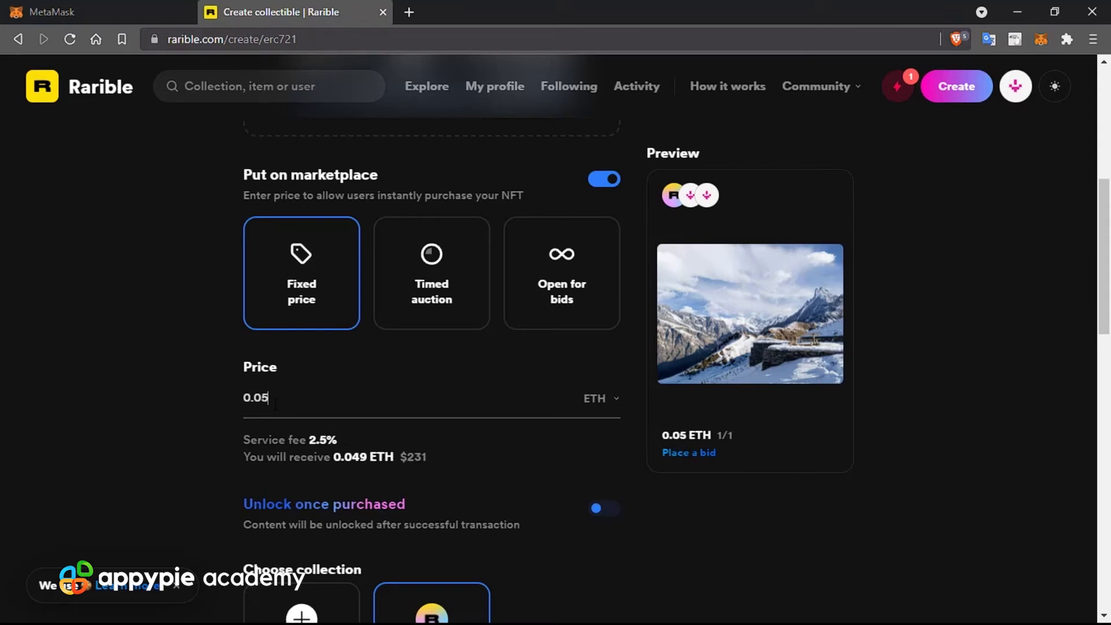
{"action": "key", "text": "BackSpace"}
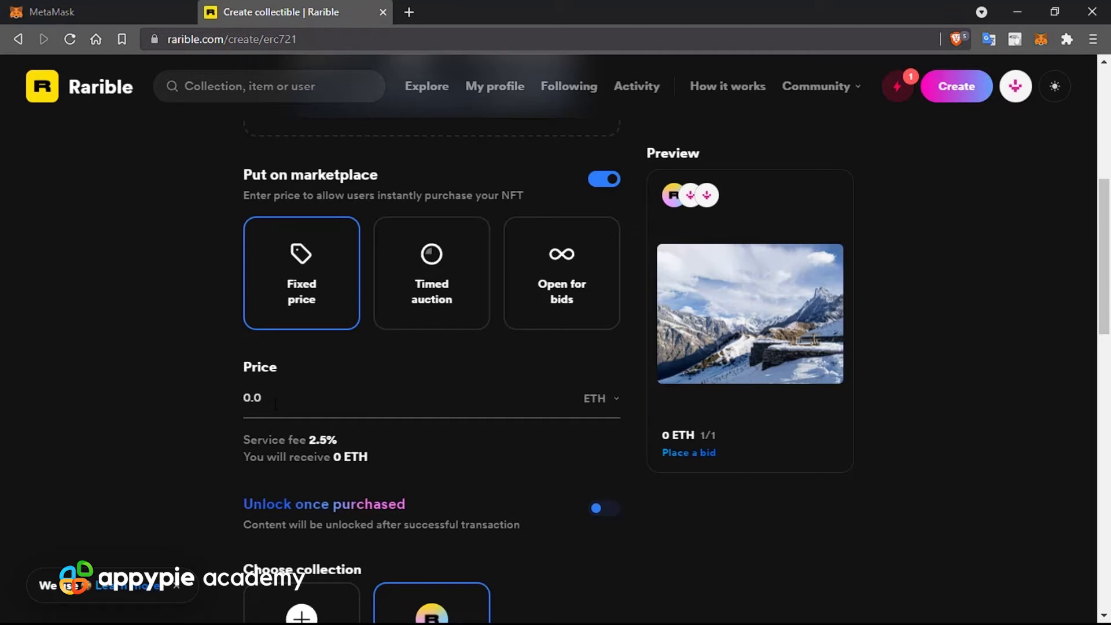
{"action": "type", "text": "2"}
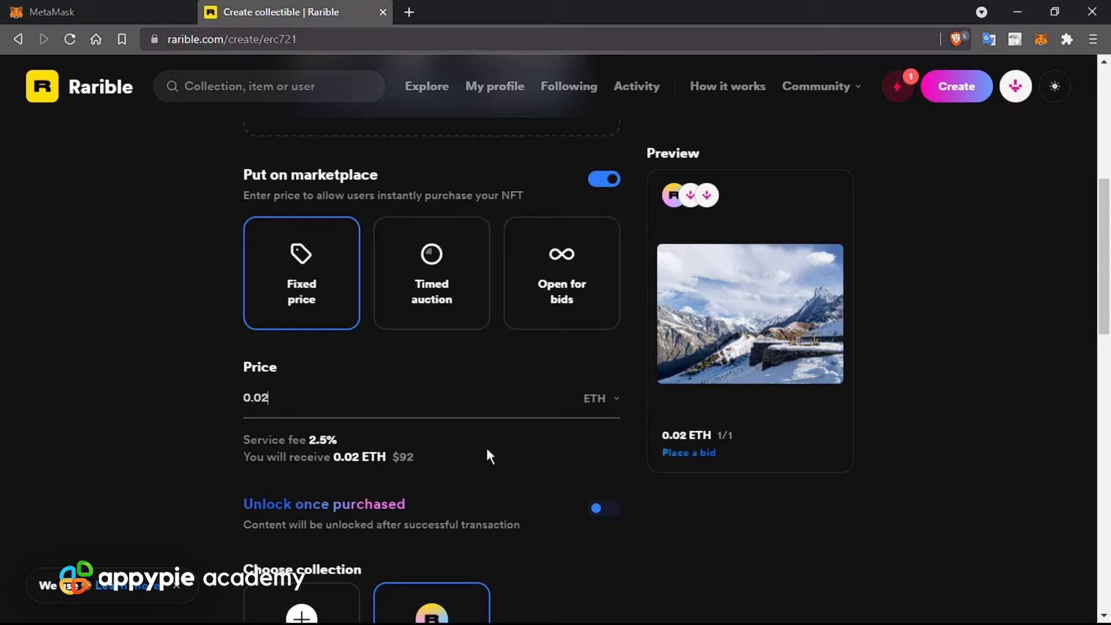
Enable Unlock once purchased to inspect its content field, and disable it again without entering anything.
{"action": "scroll", "coordinate": [485, 446], "scroll_direction": "down", "scroll_amount": 4}
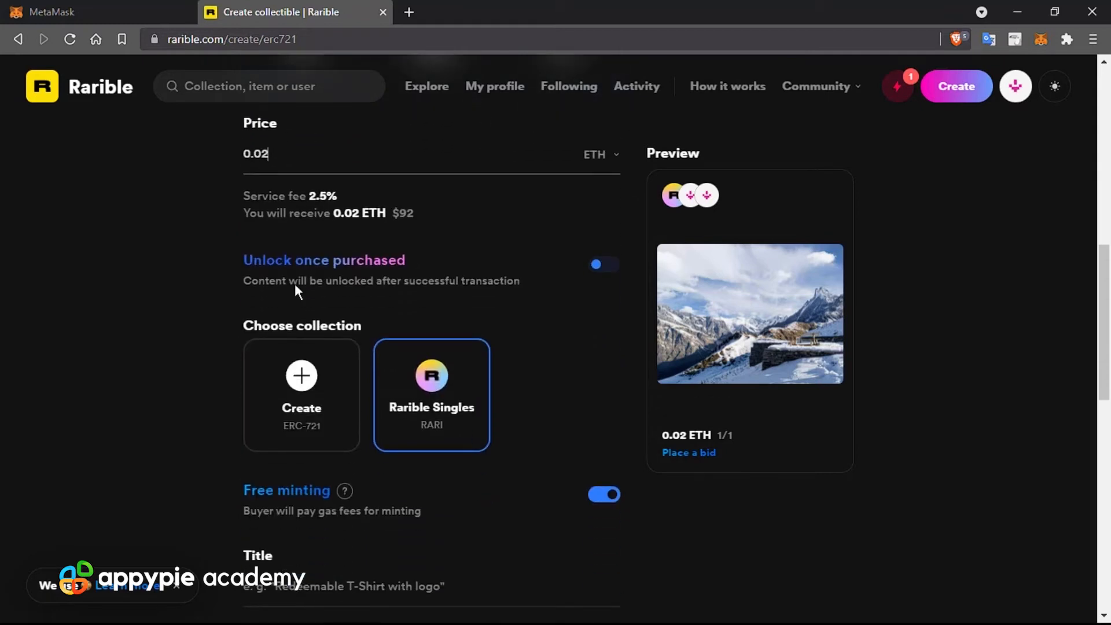
{"action": "left_click", "coordinate": [594, 266]}
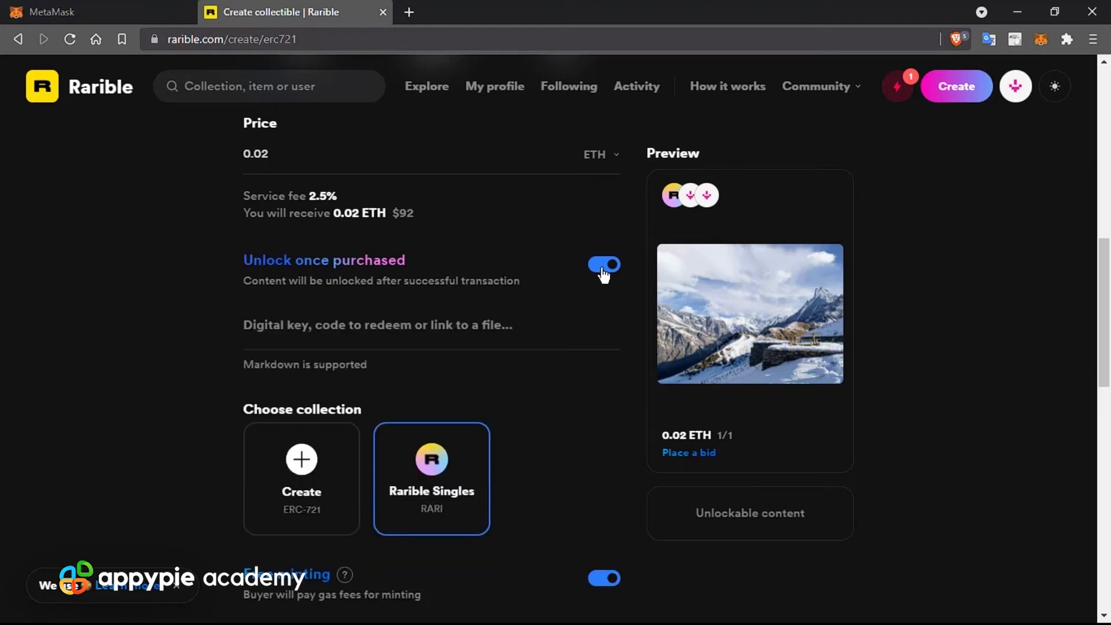
{"action": "left_click", "coordinate": [451, 334]}
{"action": "left_click", "coordinate": [599, 271]}
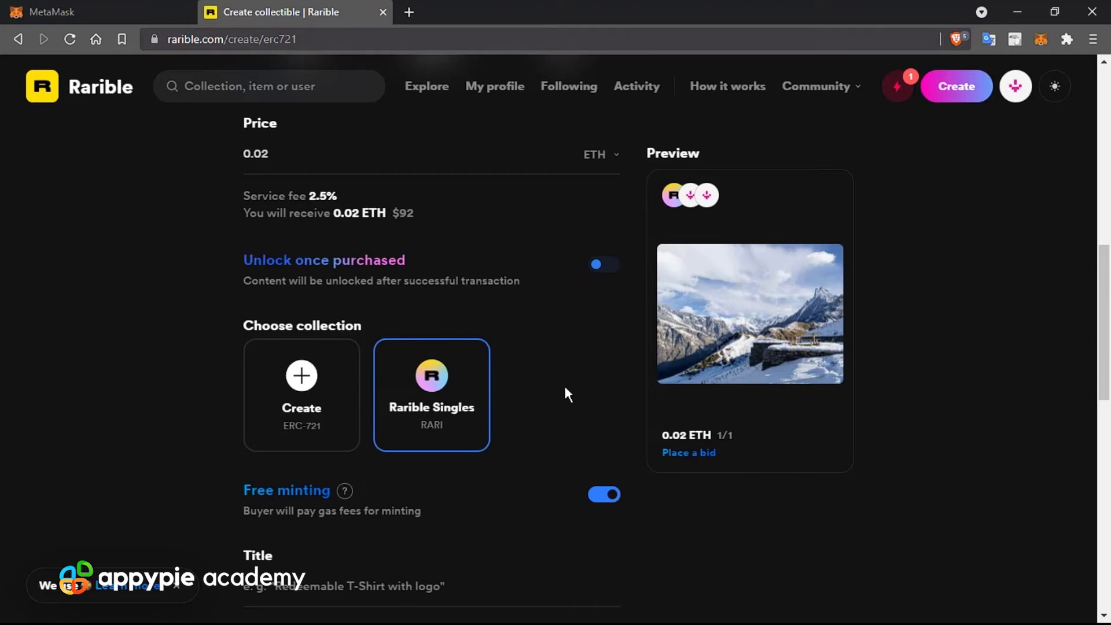
Examine the collection choices and the Free minting option, including its note on who pays the gas fees.
{"action": "scroll", "coordinate": [565, 389], "scroll_direction": "down", "scroll_amount": 2}
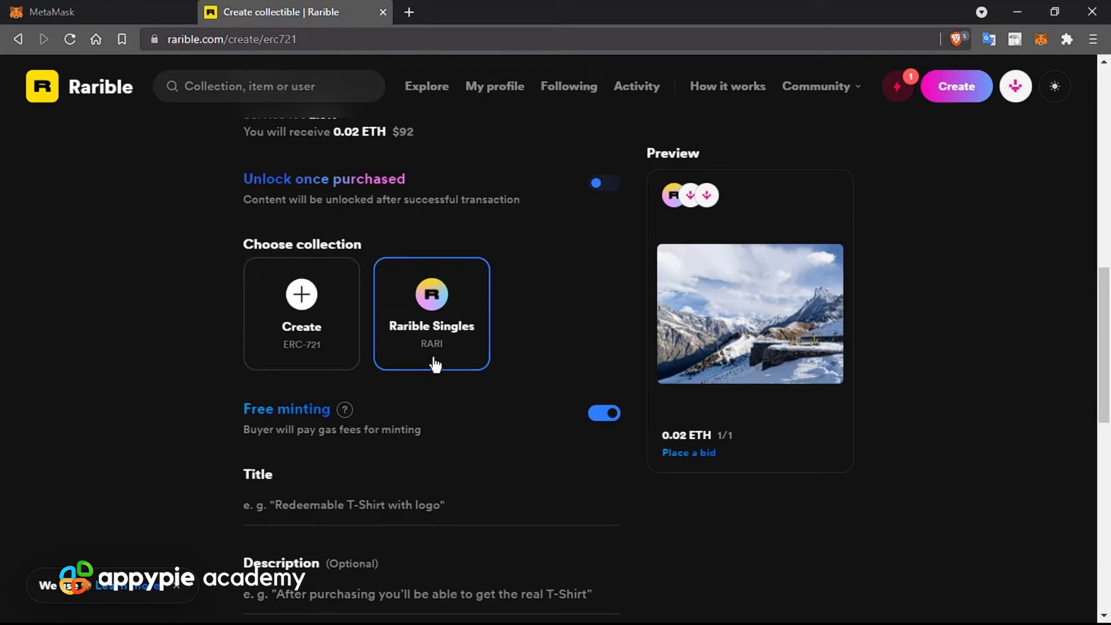
{"action": "scroll", "coordinate": [480, 417], "scroll_direction": "down", "scroll_amount": 2}
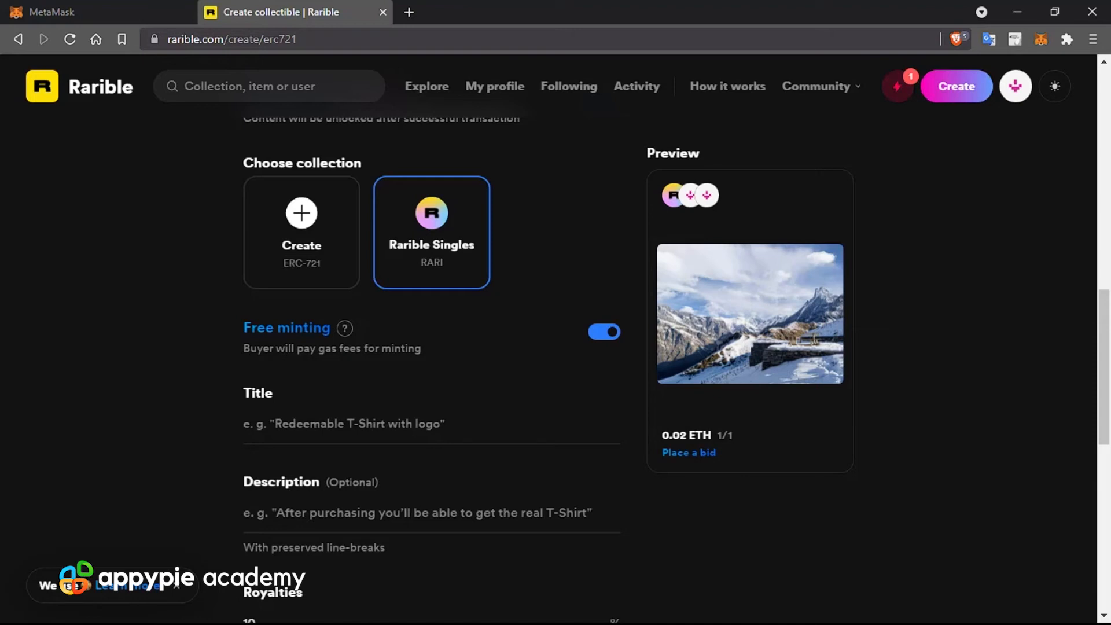
{"action": "left_click_drag", "start_coordinate": [316, 351], "coordinate": [362, 354]}
{"action": "left_click", "coordinate": [453, 334]}
{"action": "scroll", "coordinate": [322, 370], "scroll_direction": "up", "scroll_amount": 4}
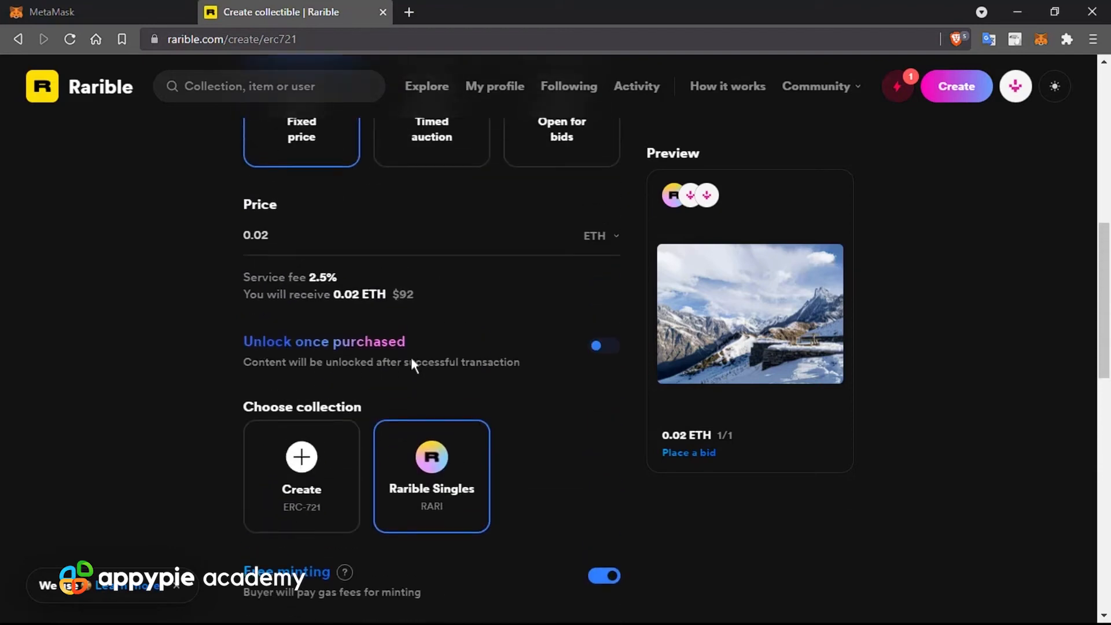
{"action": "scroll", "coordinate": [504, 358], "scroll_direction": "down", "scroll_amount": 4}
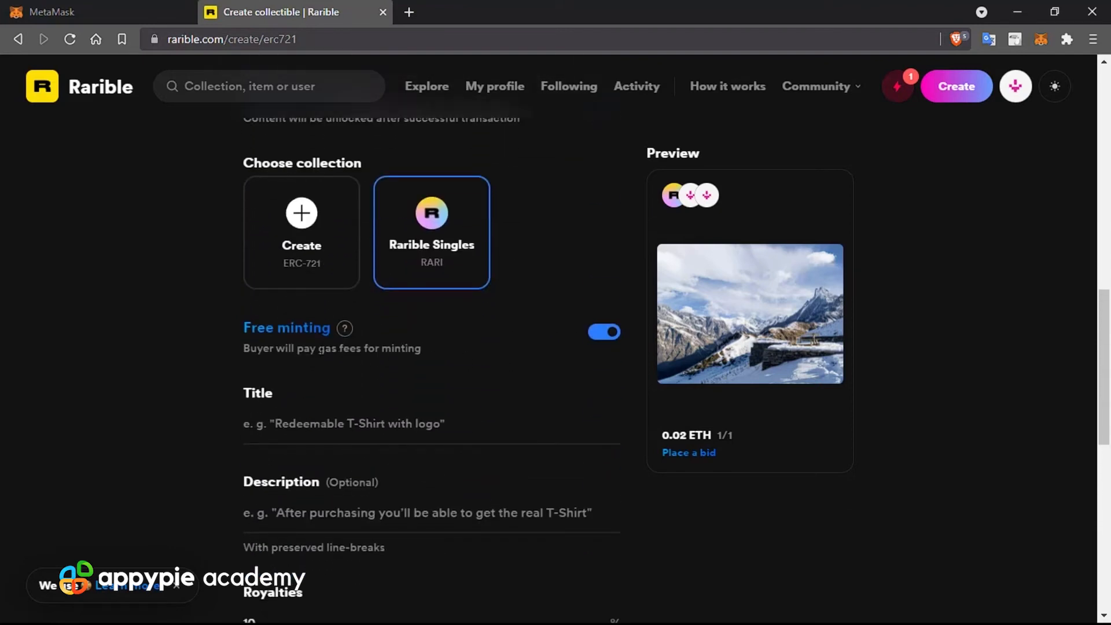
{"action": "left_click_drag", "start_coordinate": [318, 348], "coordinate": [356, 348]}
{"action": "left_click", "coordinate": [544, 318]}
Enter "Mountain fishtail" as the collectible's title.
{"action": "scroll", "coordinate": [359, 346], "scroll_direction": "down", "scroll_amount": 1}
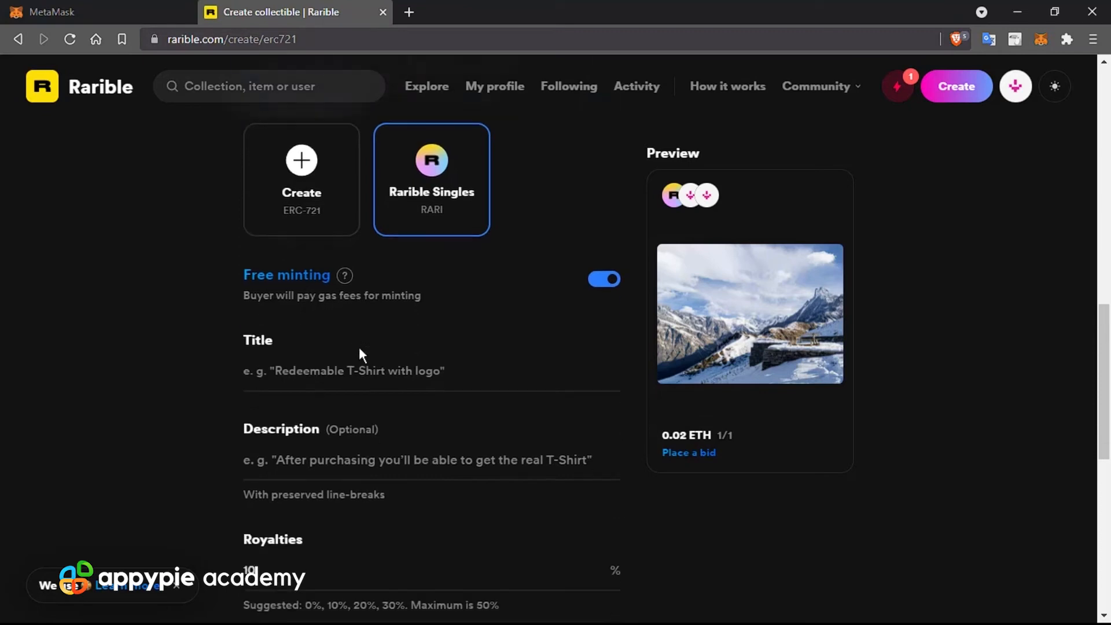
{"action": "left_click", "coordinate": [359, 347]}
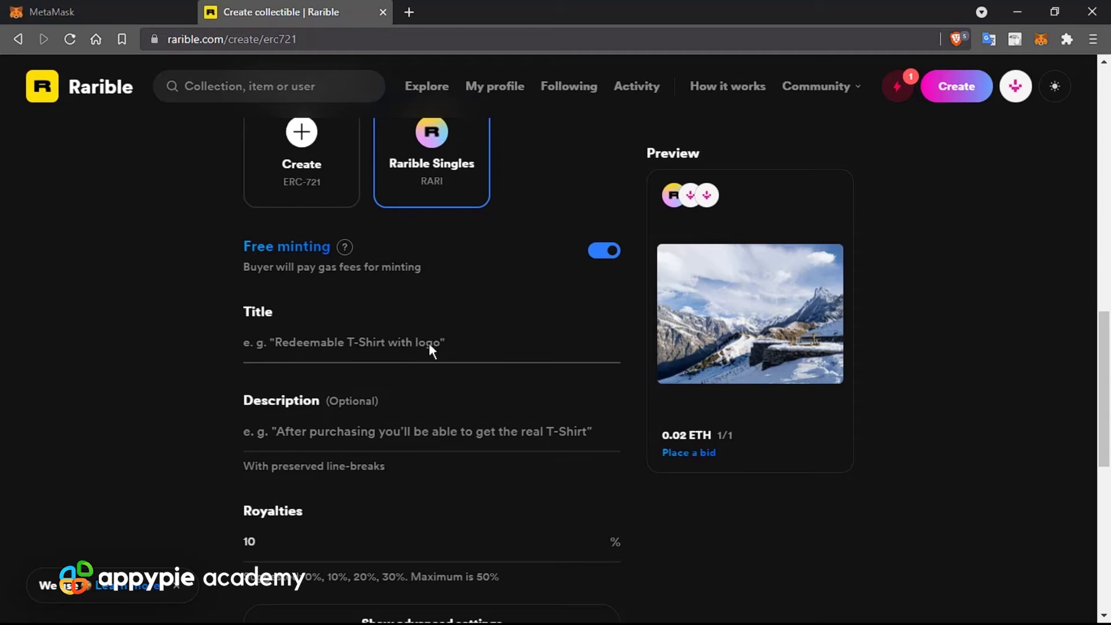
{"action": "type", "text": "Mountains"}
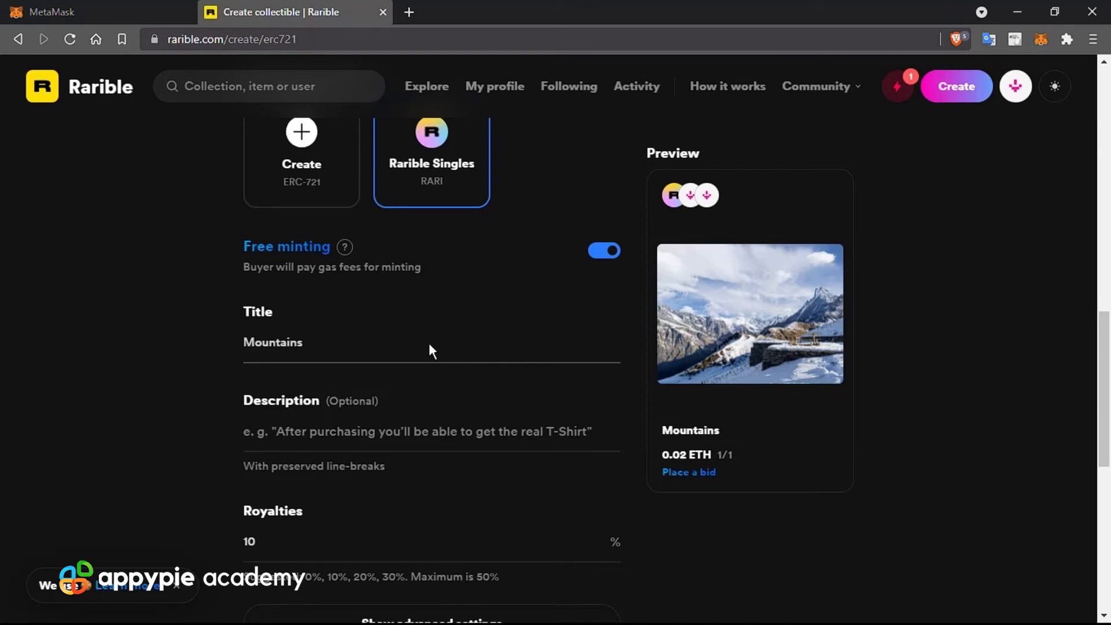
{"action": "left_click", "coordinate": [294, 346]}
{"action": "key", "text": "BackSpace"}
{"action": "type", "text": "fishtail"}
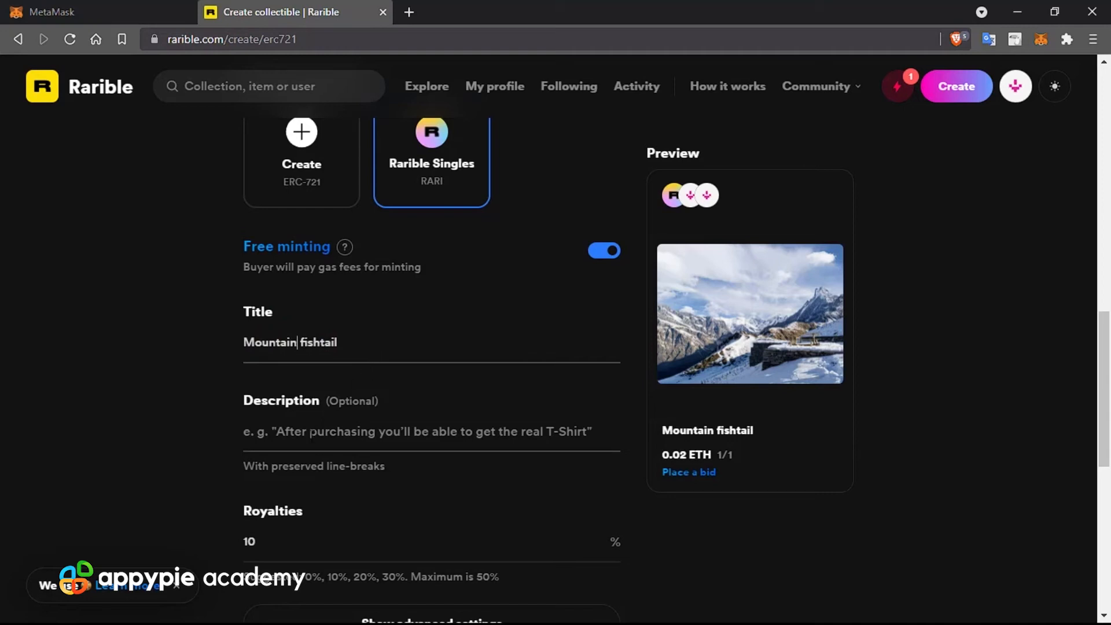
Leave the optional description empty and review the royalties and remaining settings below it.
{"action": "left_click", "coordinate": [312, 433]}
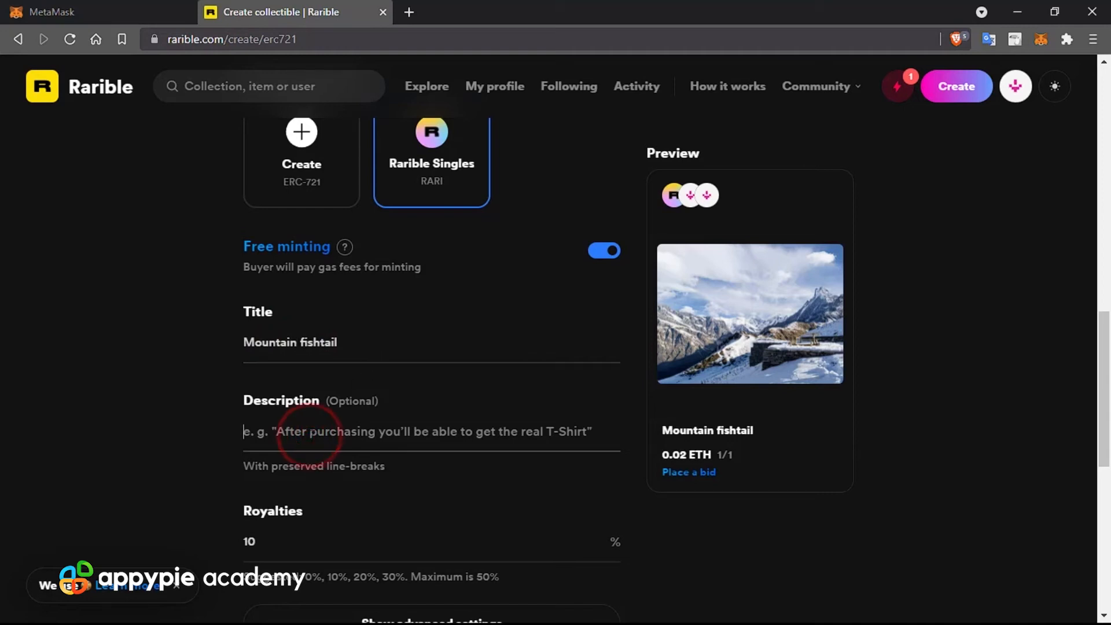
{"action": "scroll", "coordinate": [440, 415], "scroll_direction": "down", "scroll_amount": 3}
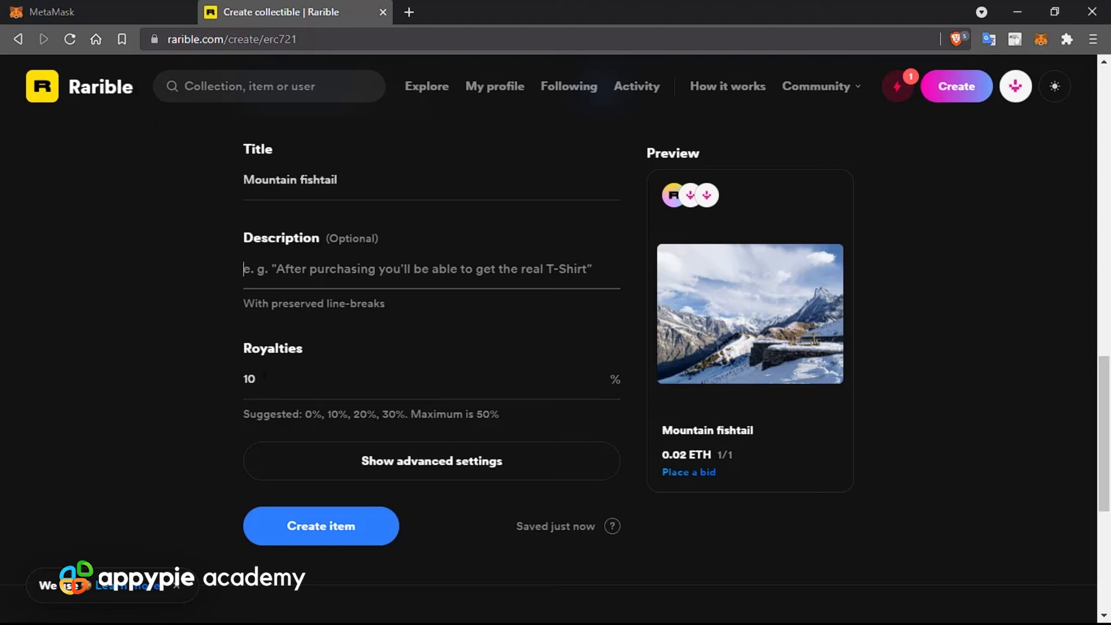
Set the collectible's royalties to 15%.
{"action": "left_click", "coordinate": [268, 379]}
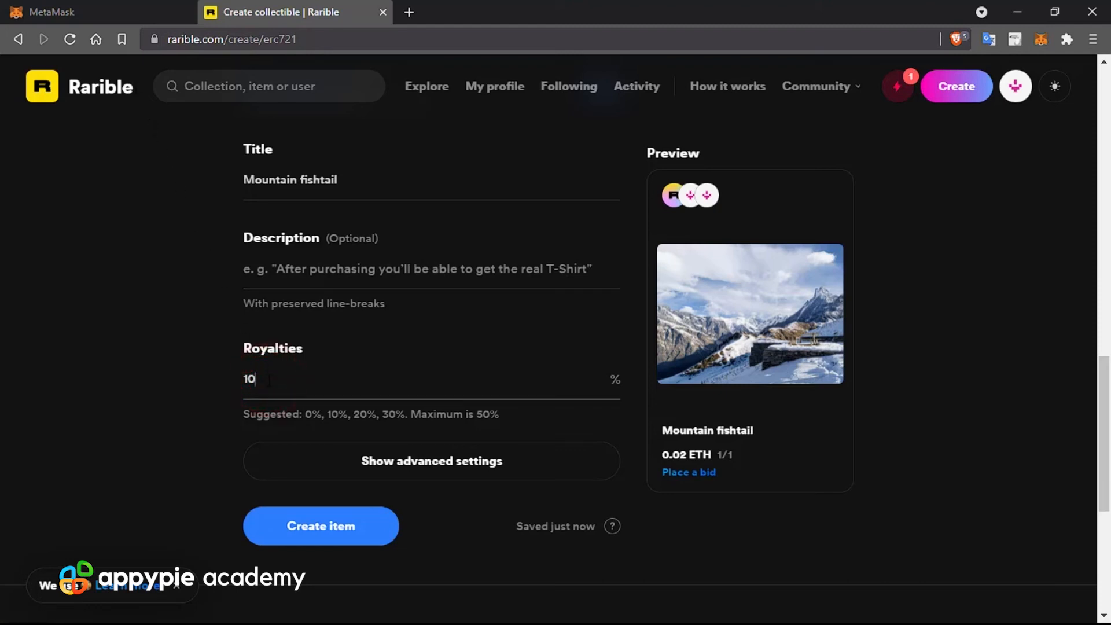
{"action": "left_click_drag", "start_coordinate": [268, 379], "coordinate": [232, 381]}
{"action": "left_click", "coordinate": [319, 369]}
{"action": "left_click", "coordinate": [314, 381]}
{"action": "key", "text": "BackSpace"}
{"action": "key", "text": "BackSpace"}
{"action": "type", "text": "0"}
{"action": "key", "text": "BackSpace"}
{"action": "type", "text": "15"}
Show the advanced settings, leave the optional properties and alternative text empty, and create the item.
{"action": "left_click", "coordinate": [401, 462]}
{"action": "scroll", "coordinate": [137, 415], "scroll_direction": "down", "scroll_amount": 5}
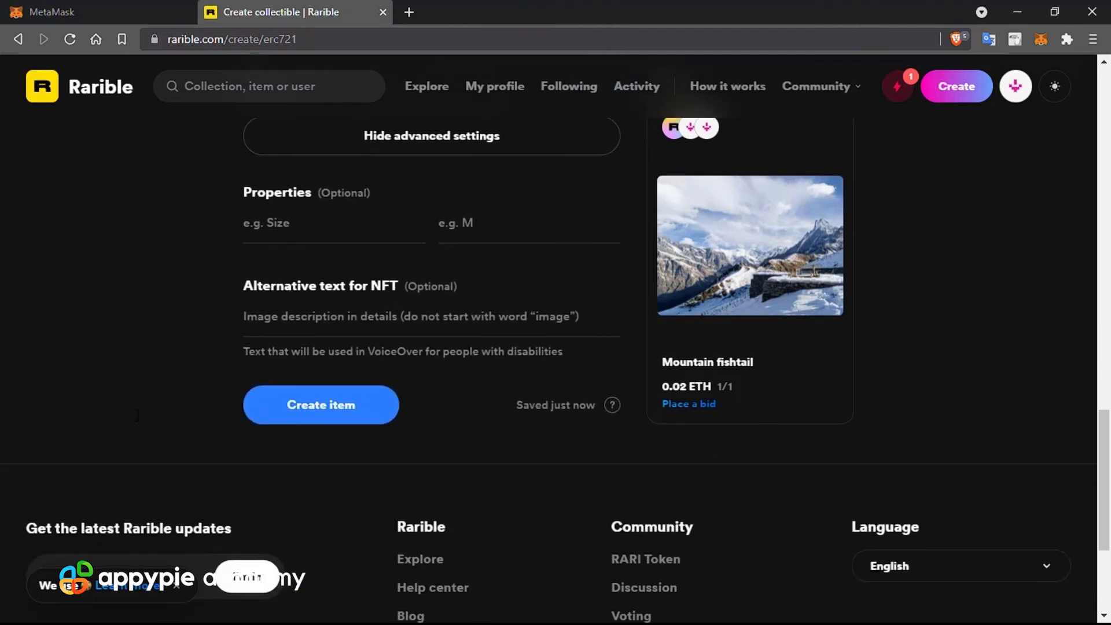
{"action": "left_click", "coordinate": [318, 405]}
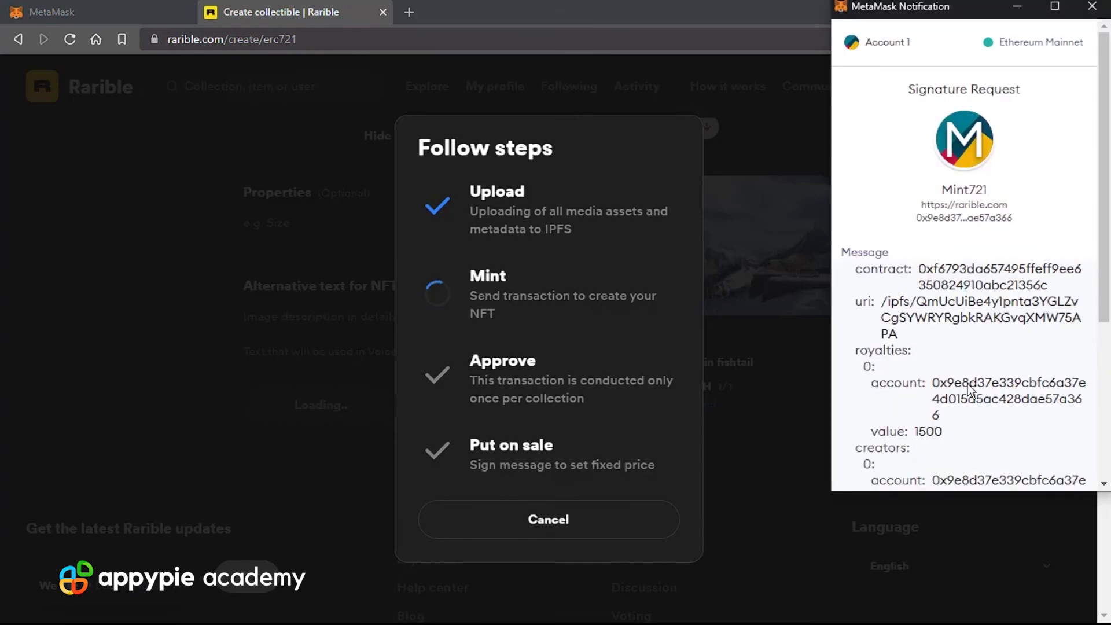
Review the Mint721 signature request in the MetaMask notification through to its end and sign it to mint the NFT.
{"action": "scroll", "coordinate": [985, 272], "scroll_direction": "down", "scroll_amount": 1}
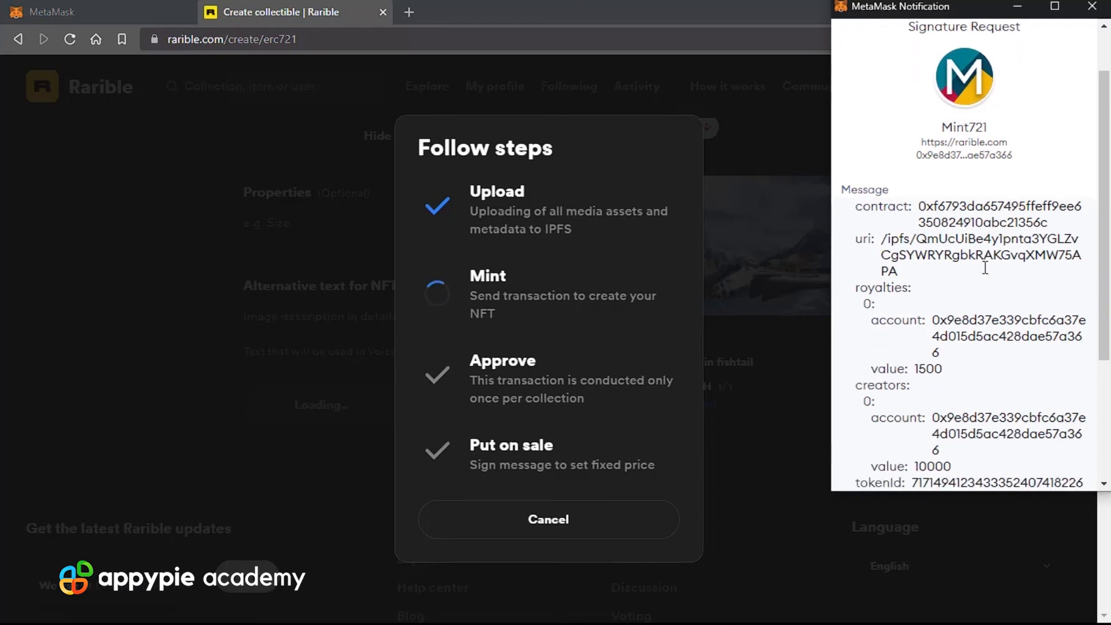
{"action": "scroll", "coordinate": [986, 268], "scroll_direction": "down", "scroll_amount": 3}
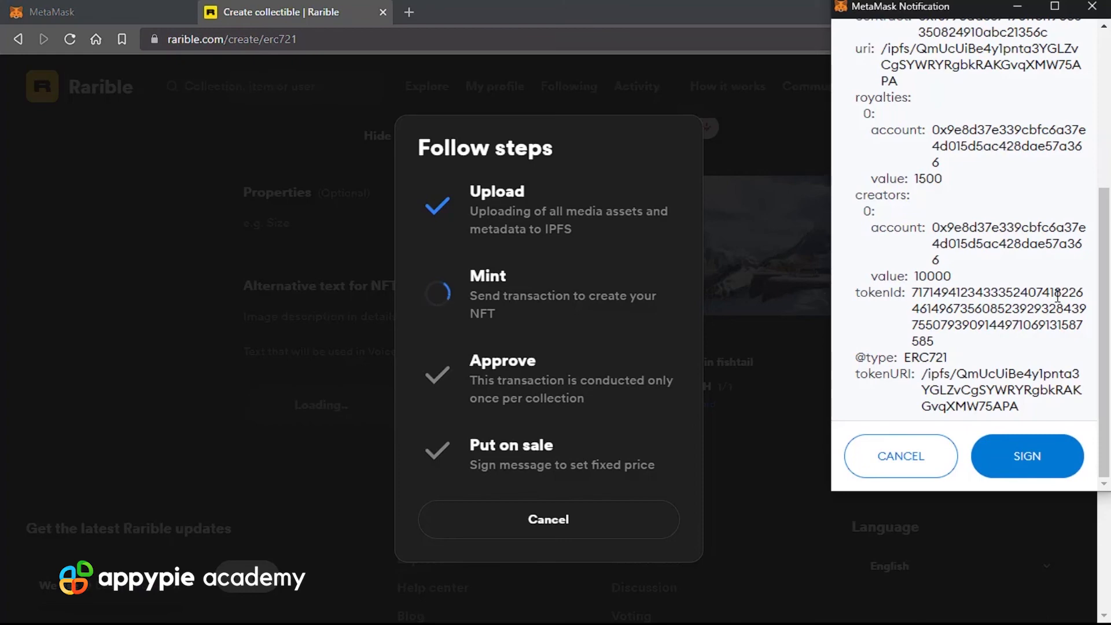
{"action": "scroll", "coordinate": [1059, 296], "scroll_direction": "up", "scroll_amount": 5}
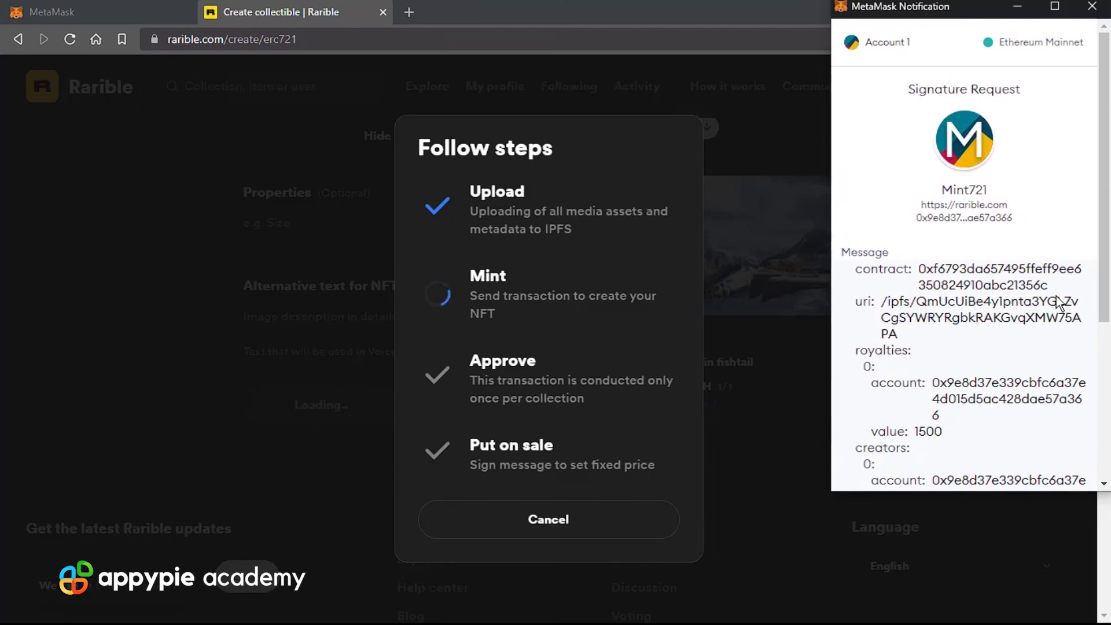
{"action": "scroll", "coordinate": [1057, 302], "scroll_direction": "down", "scroll_amount": 5}
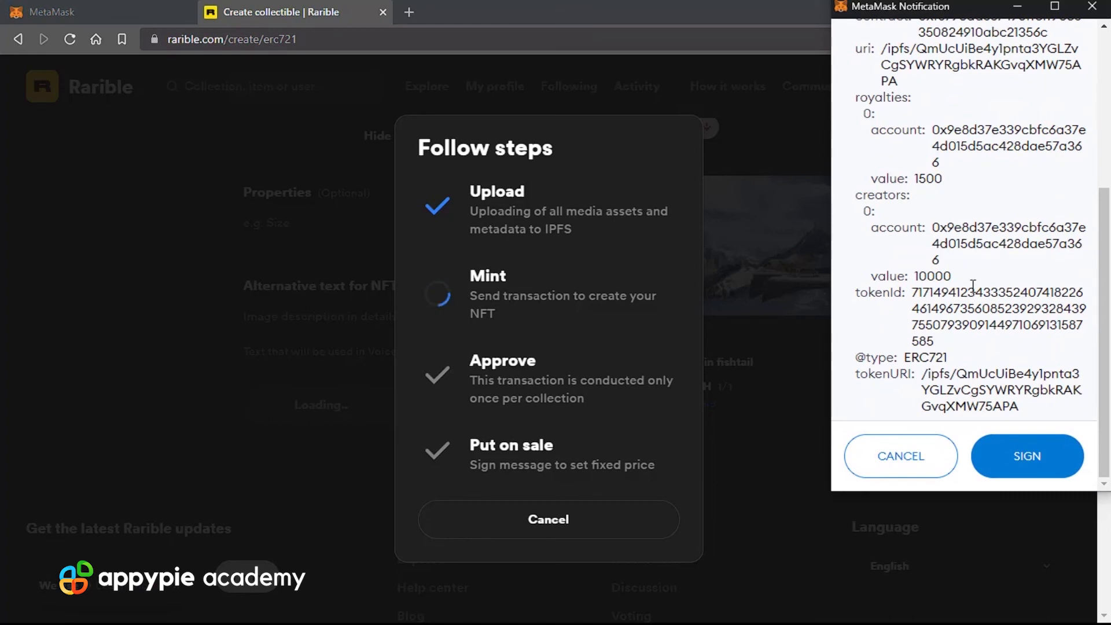
{"action": "left_click", "coordinate": [1039, 468]}
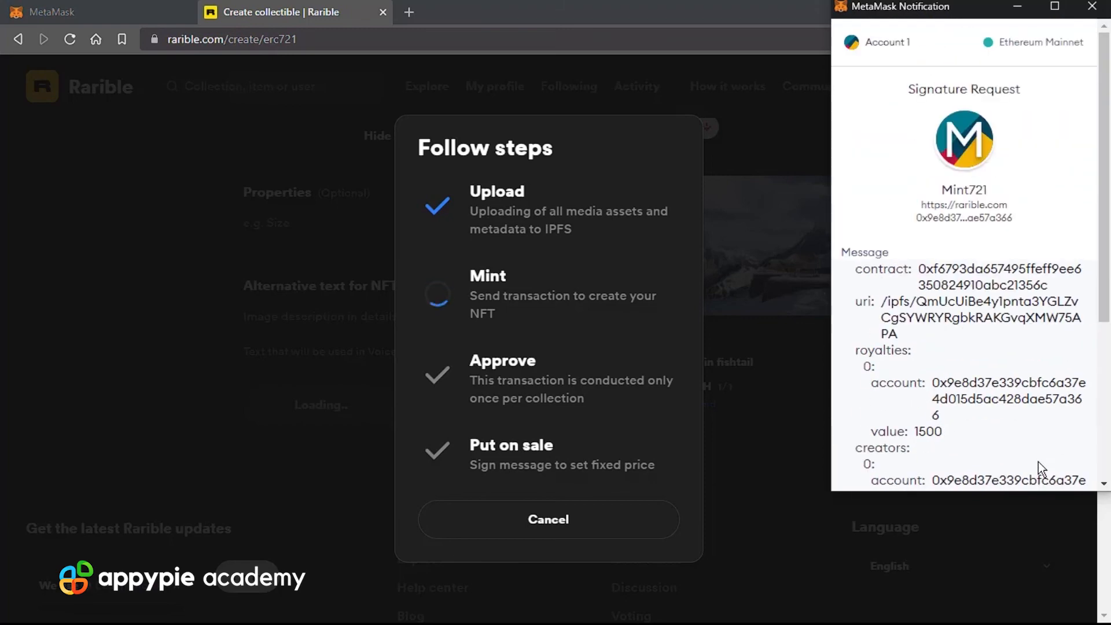
{"action": "scroll", "coordinate": [1041, 461], "scroll_direction": "down", "scroll_amount": 5}
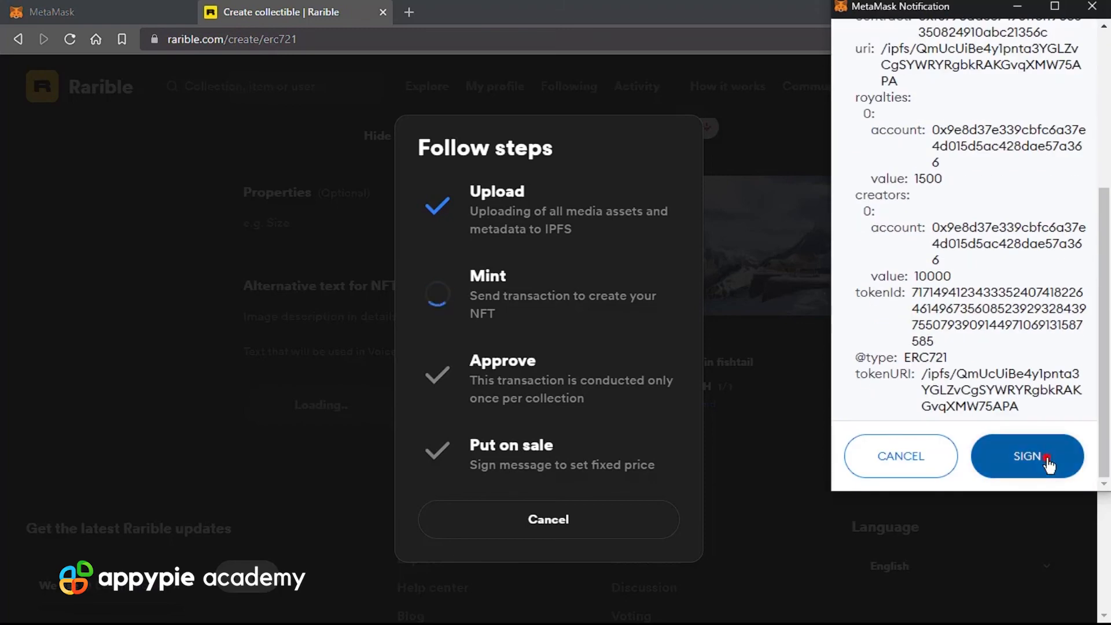
{"action": "left_click", "coordinate": [1047, 459]}
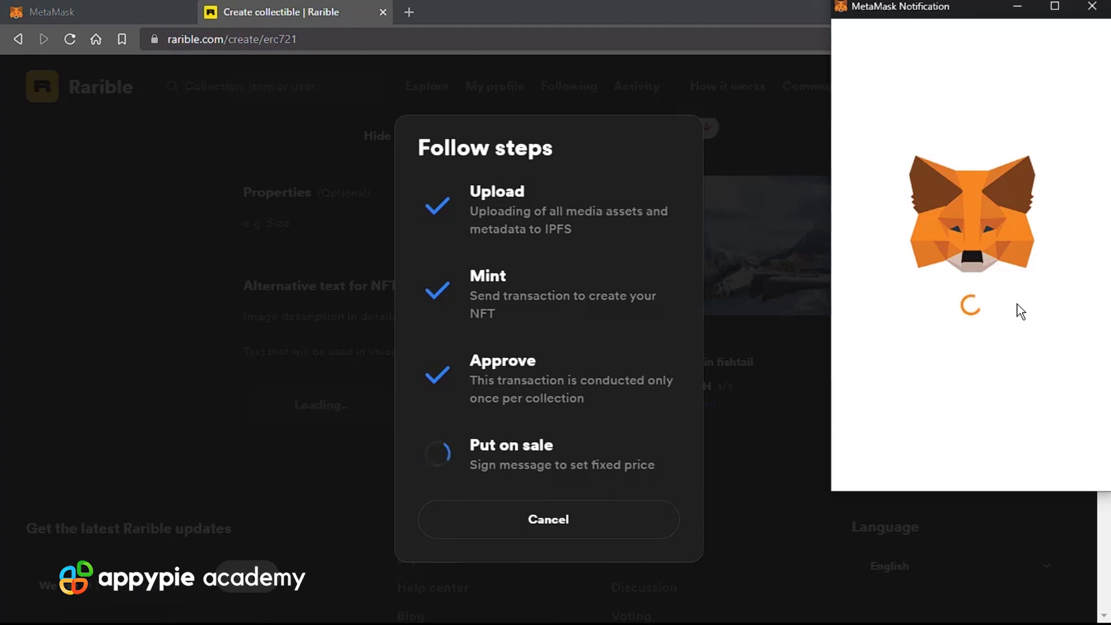
Review the Exchange signature request in MetaMask to its end and sign it to put the NFT on sale at the fixed price.
{"action": "scroll", "coordinate": [1020, 311], "scroll_direction": "down", "scroll_amount": 2}
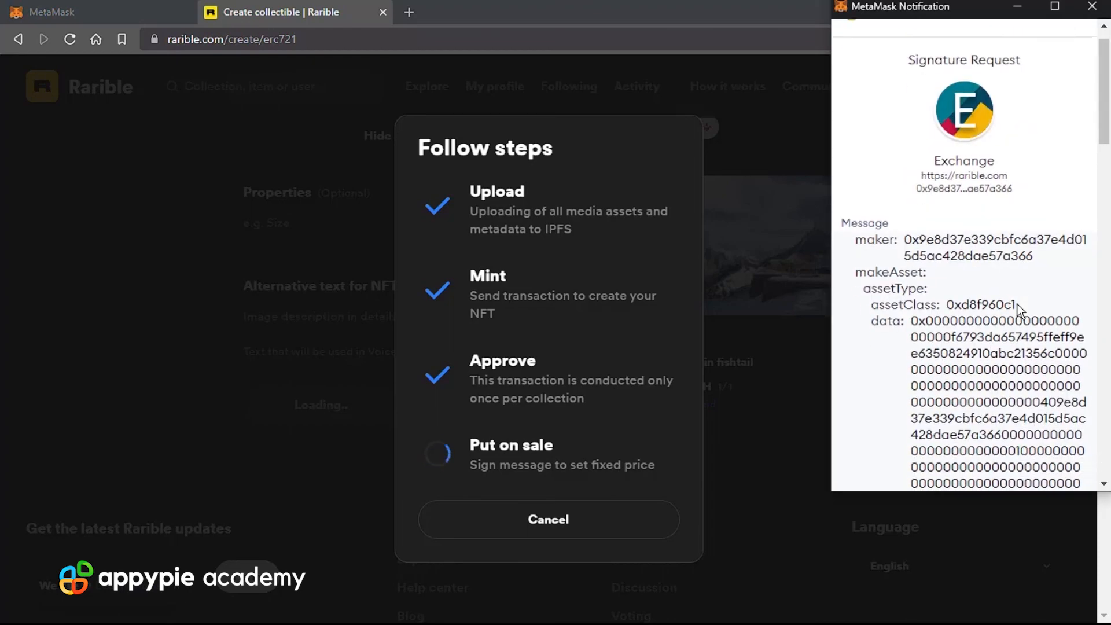
{"action": "scroll", "coordinate": [886, 176], "scroll_direction": "down", "scroll_amount": 15}
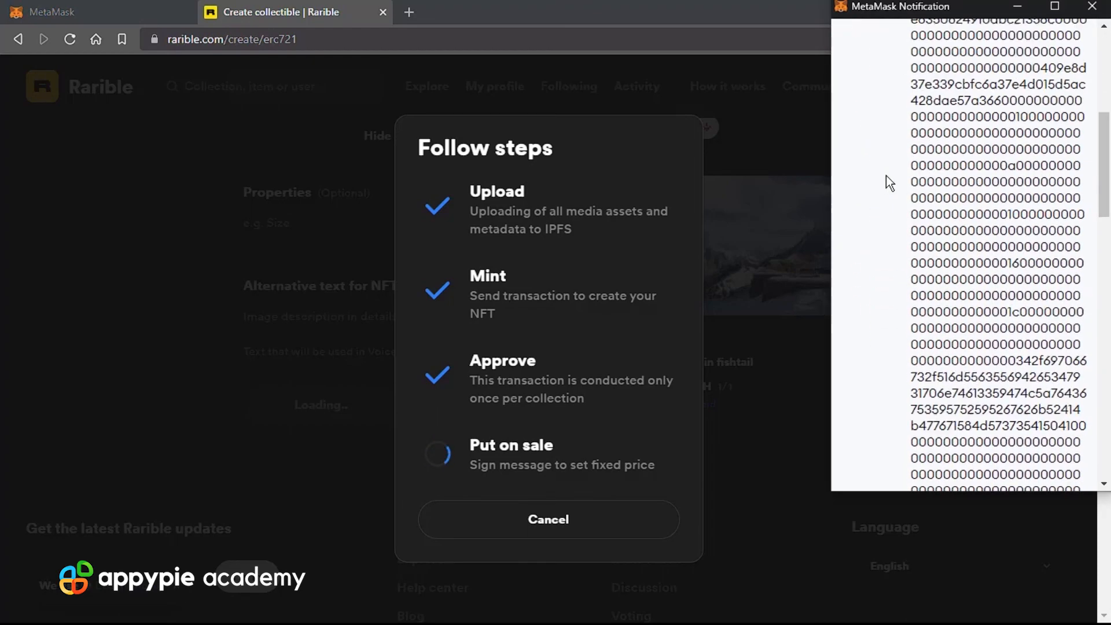
{"action": "scroll", "coordinate": [887, 176], "scroll_direction": "down", "scroll_amount": 5}
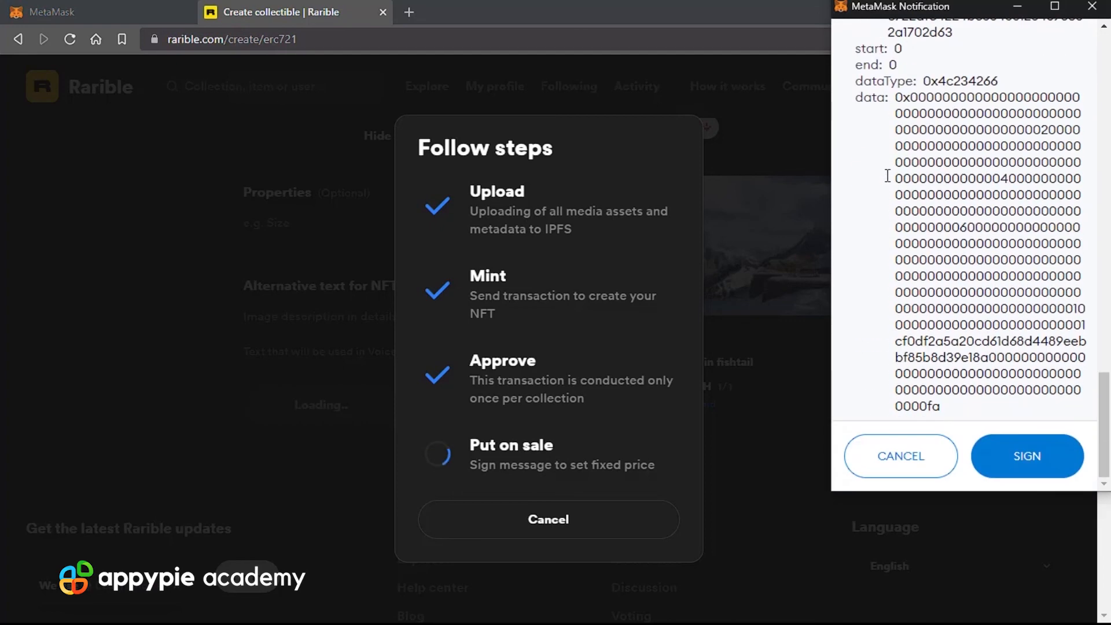
{"action": "left_click", "coordinate": [1033, 460]}
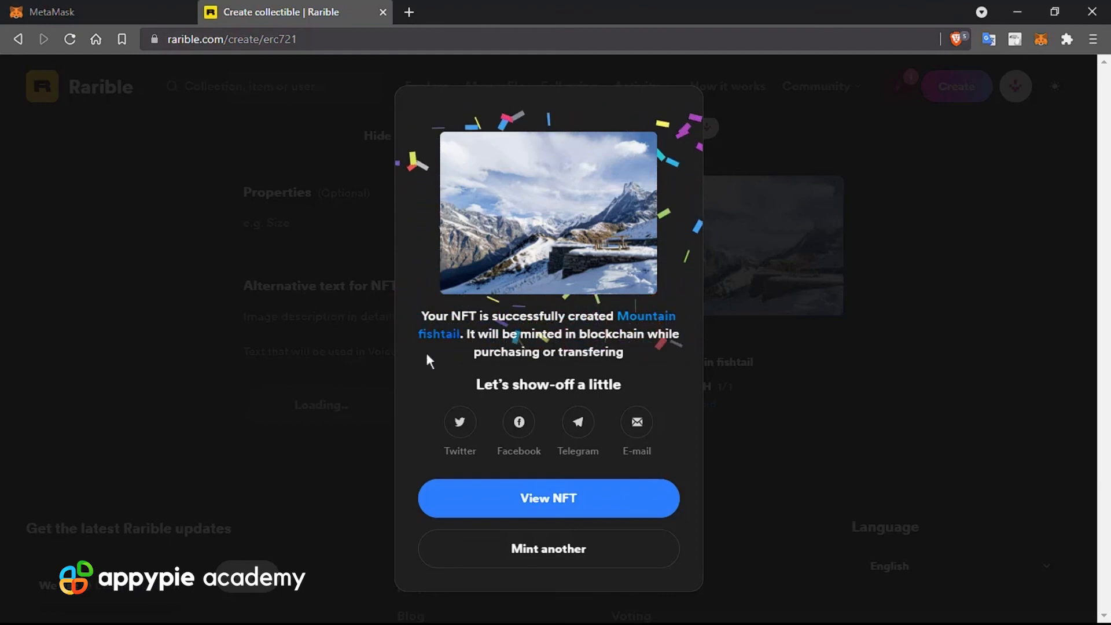
View the newly created Mountain fishtail NFT and check its sale price on the item page.
{"action": "left_click", "coordinate": [577, 504]}
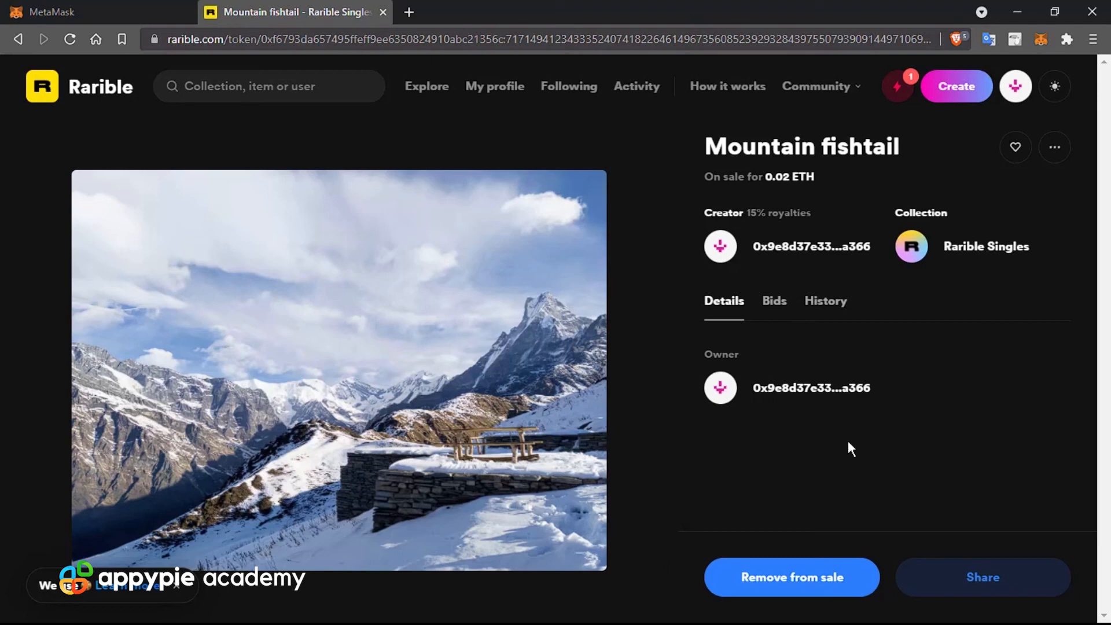
{"action": "double_click", "coordinate": [803, 177]}
{"action": "left_click", "coordinate": [840, 182]}
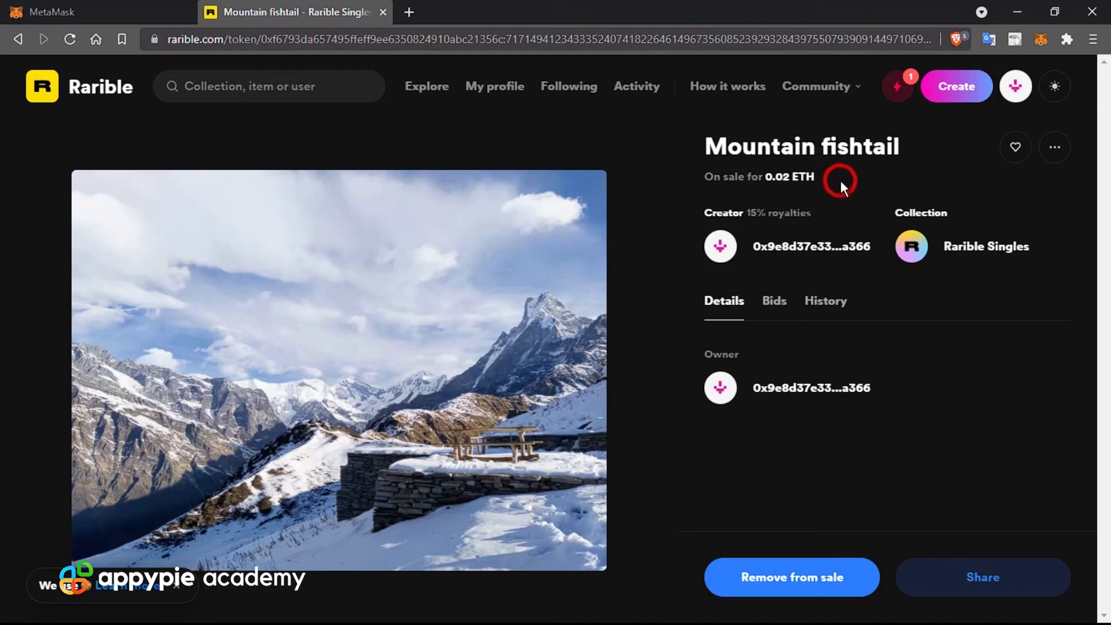